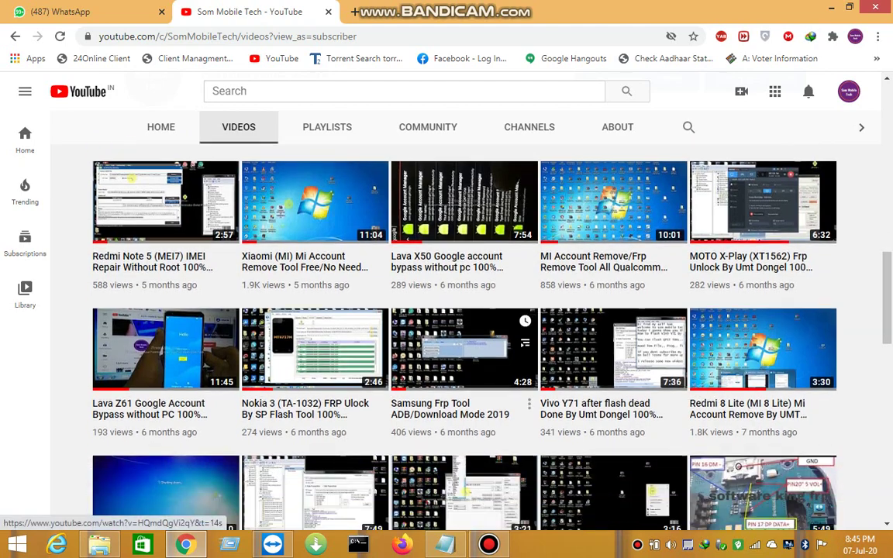
Look through the channel's list of uploaded videos, then return to the start of the page.
scroll(463, 365, down, 2)
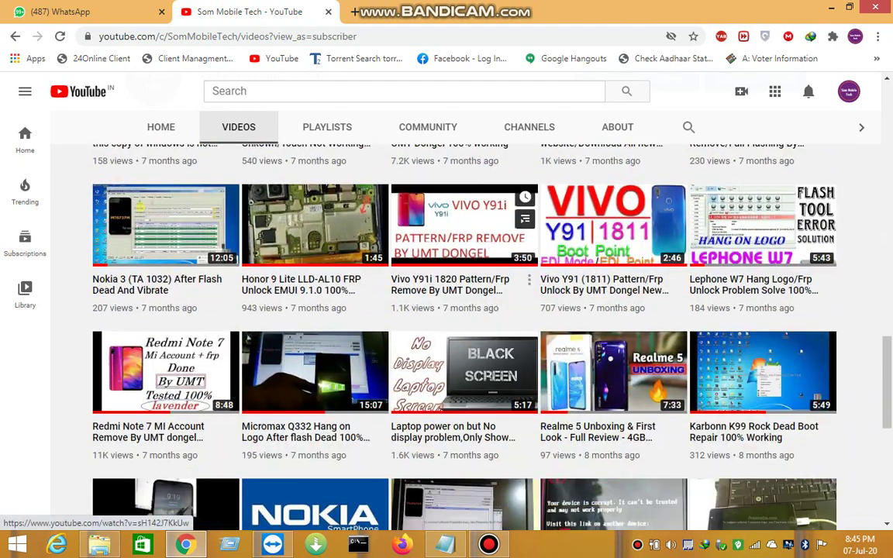
scroll(465, 365, down, 7)
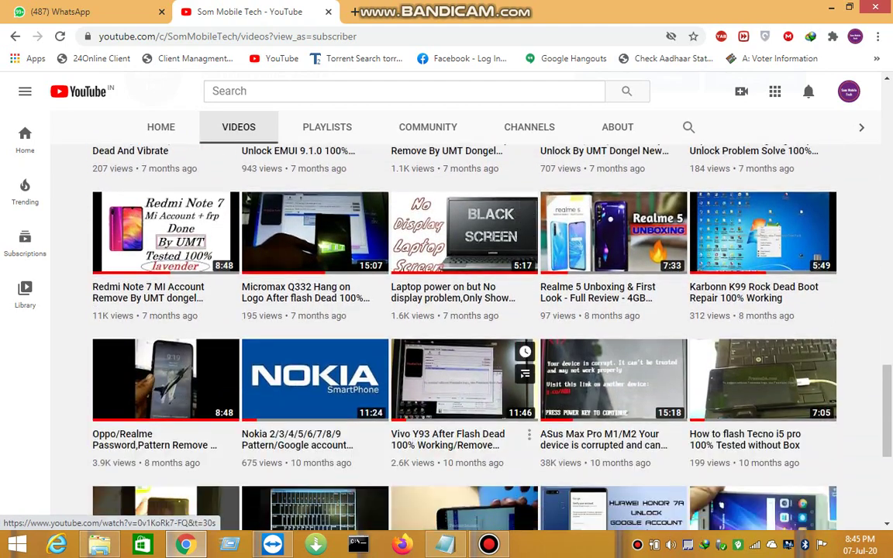
scroll(464, 295, down, 7)
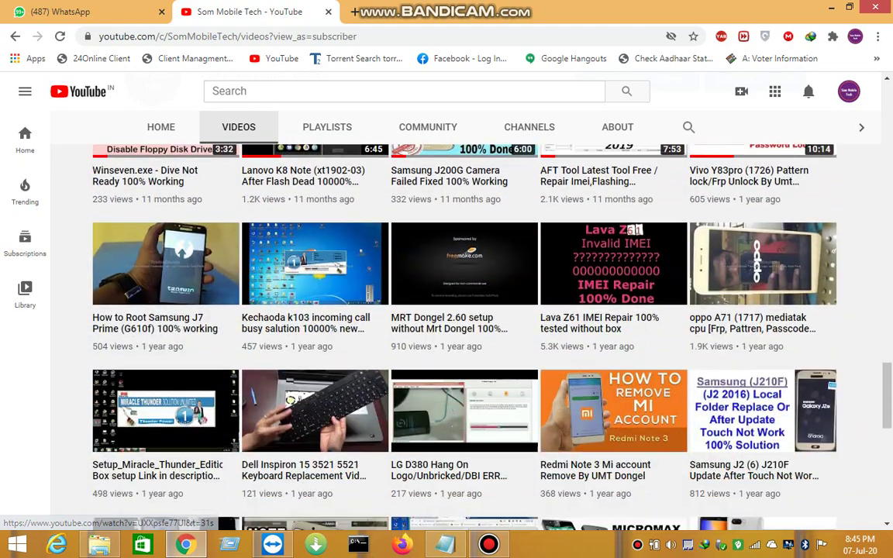
scroll(463, 310, down, 6)
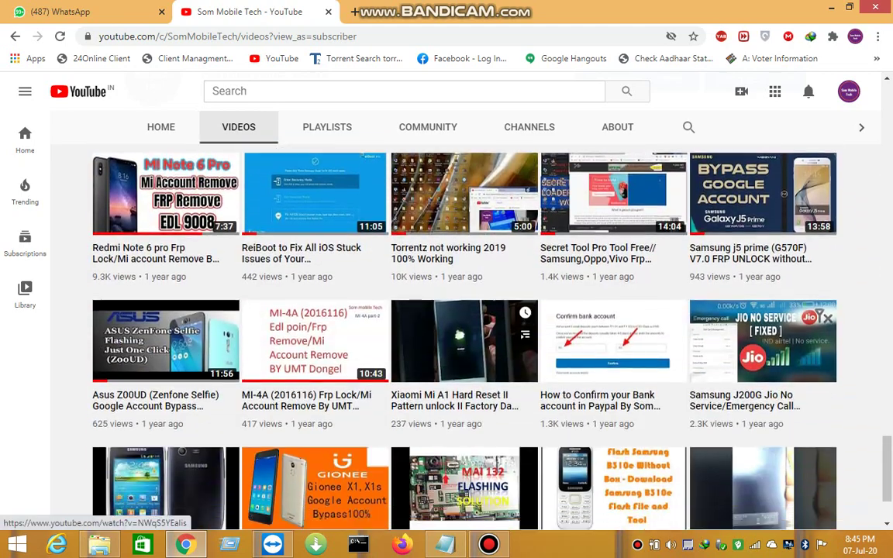
scroll(464, 311, down, 3)
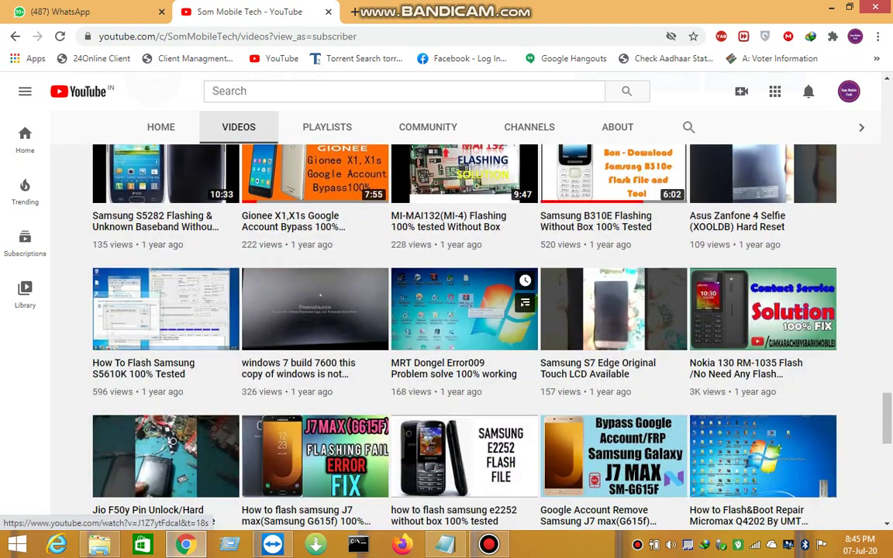
scroll(464, 310, up, 15)
scroll(464, 310, up, 20)
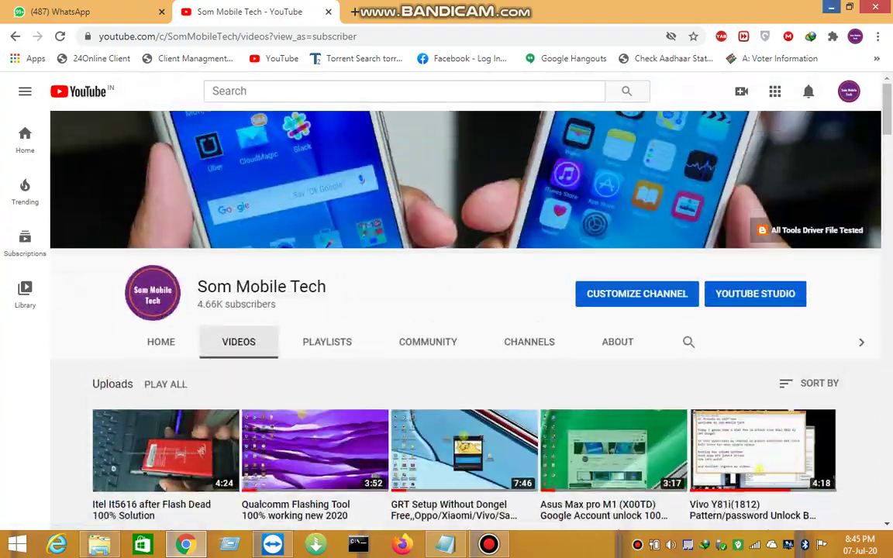
Switch to Notepad and add a new paragraph reading "this is my channel please subscribe my channel if you new in my channel".
key(alt+Tab)
key(Return)
key(Return)
text(this)
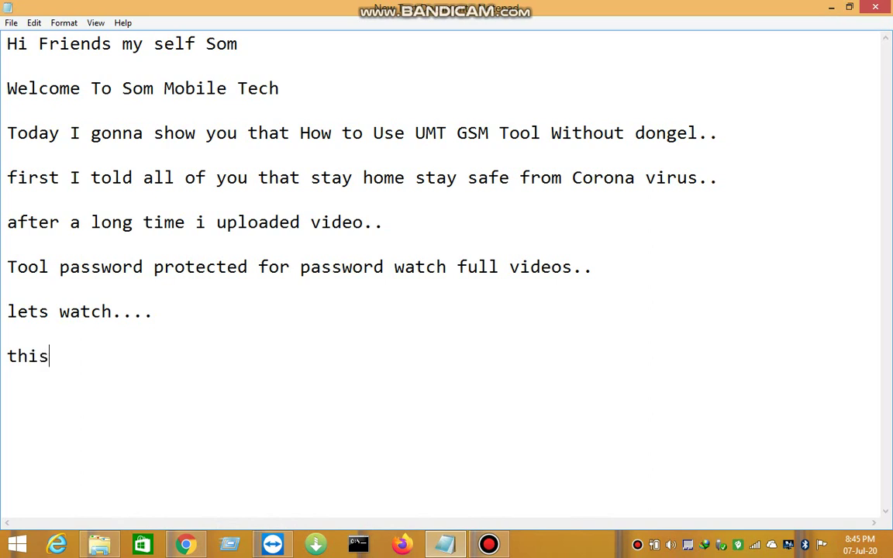
text( is my)
text(channel pl)
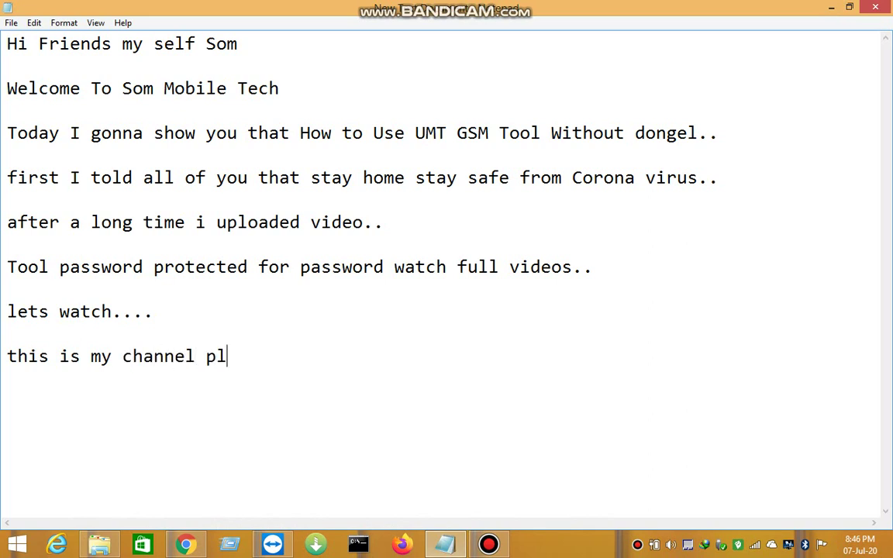
text(ease subs)
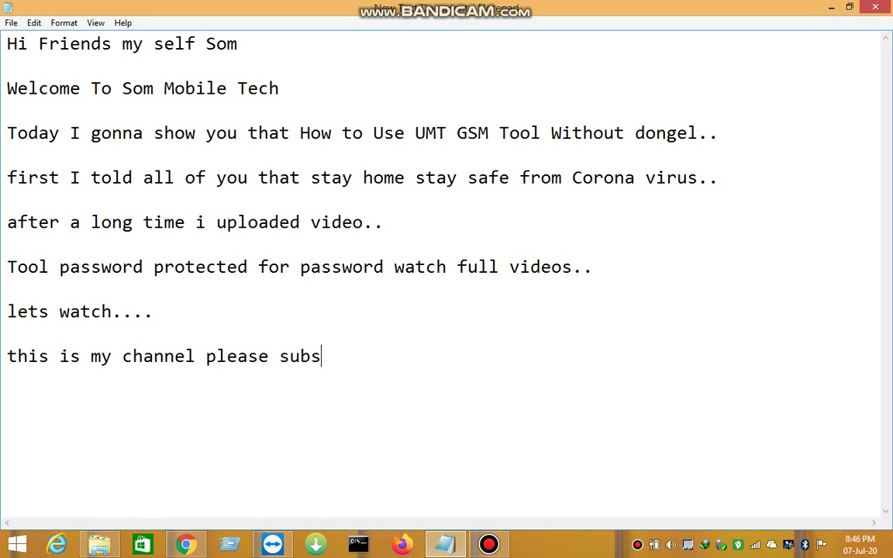
text(cribe m)
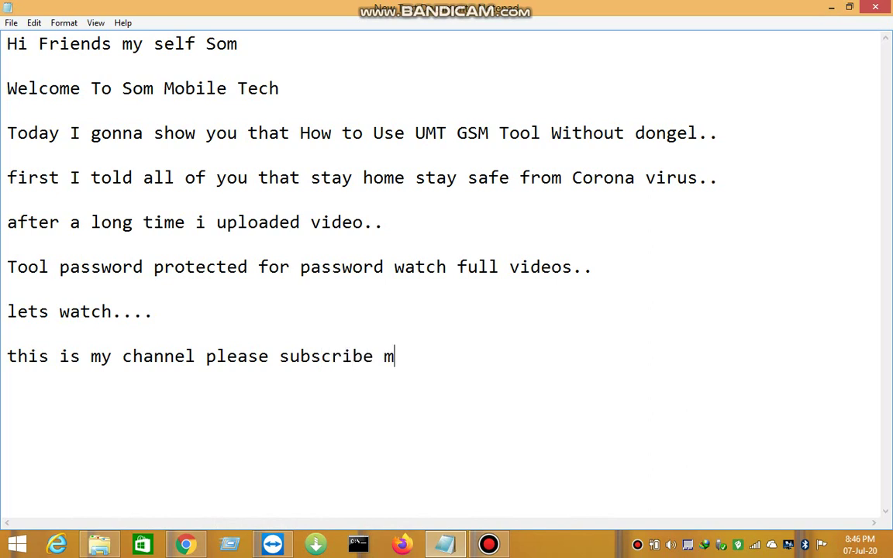
text(y channe)
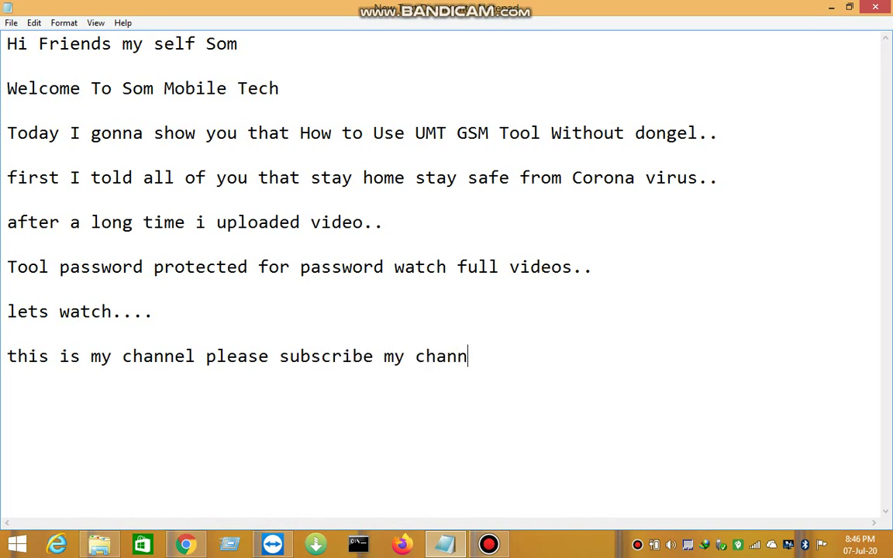
text(l if you new )
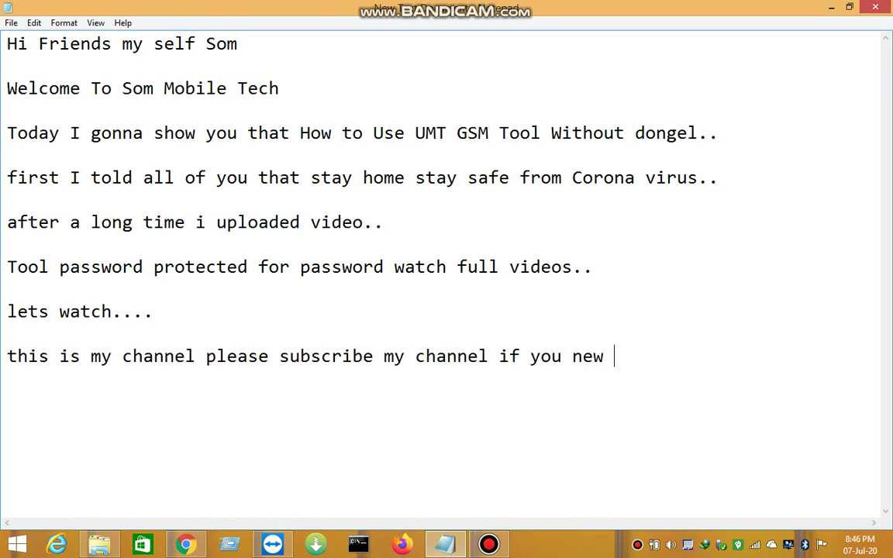
text(in my cha)
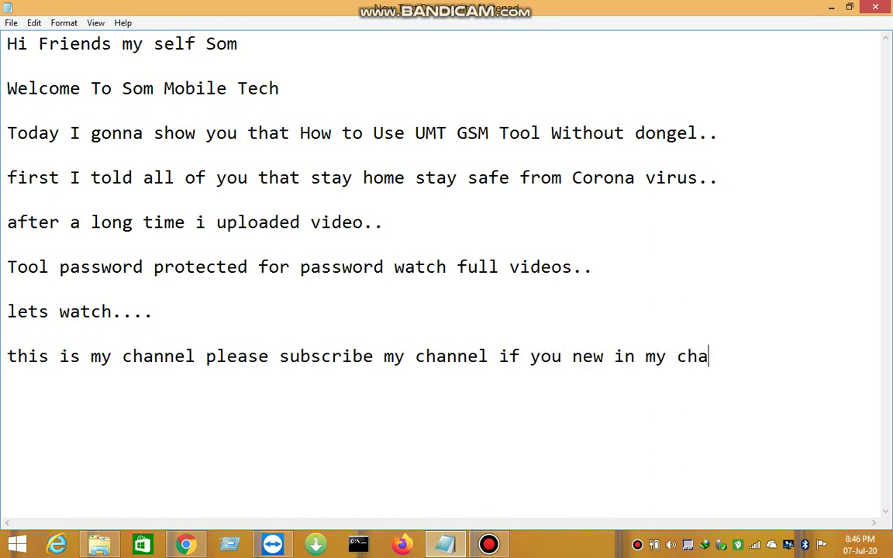
text(nnel)
Continue the last paragraph with "after subscribes click on bell icone for more update videos....".
text( after)
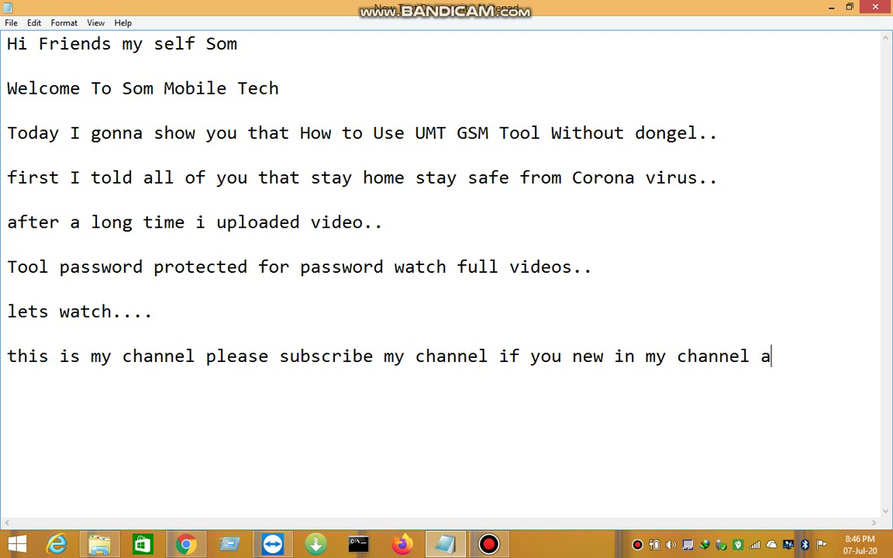
text( su)
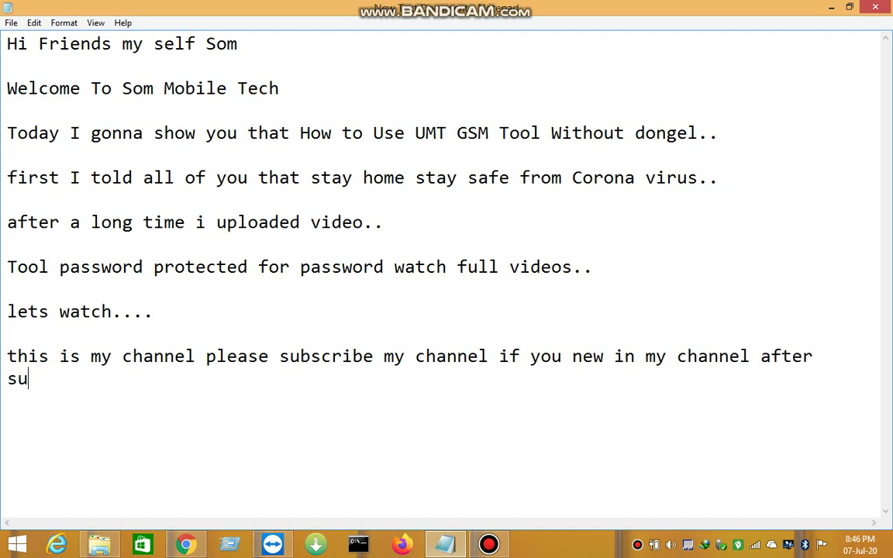
text(bscribe)
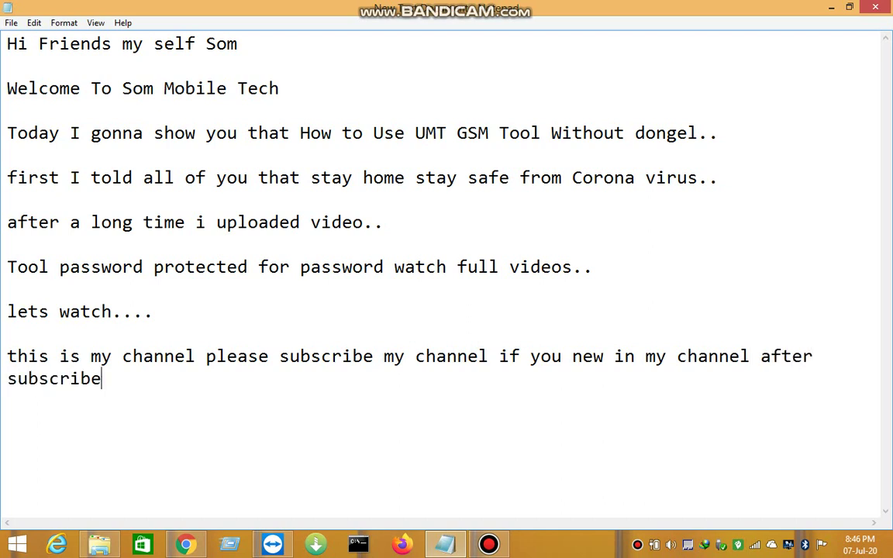
text(s click on be)
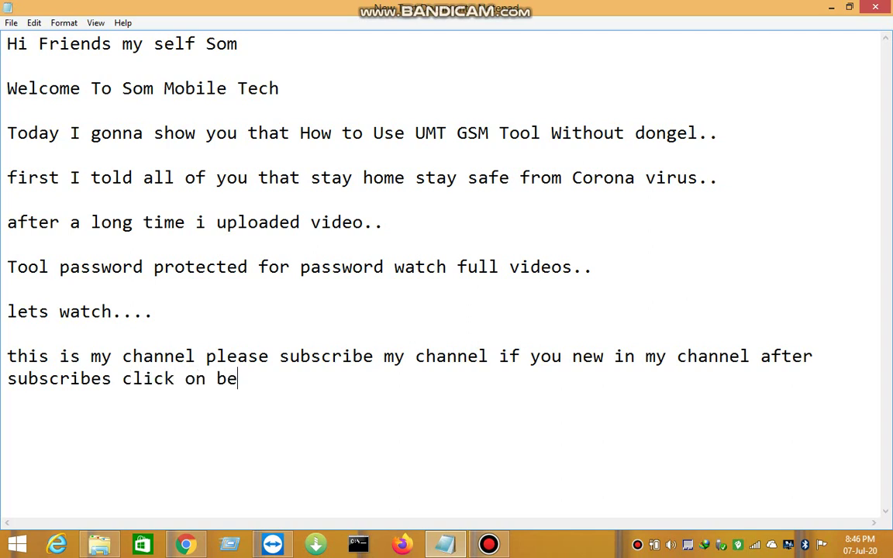
text(ll icone)
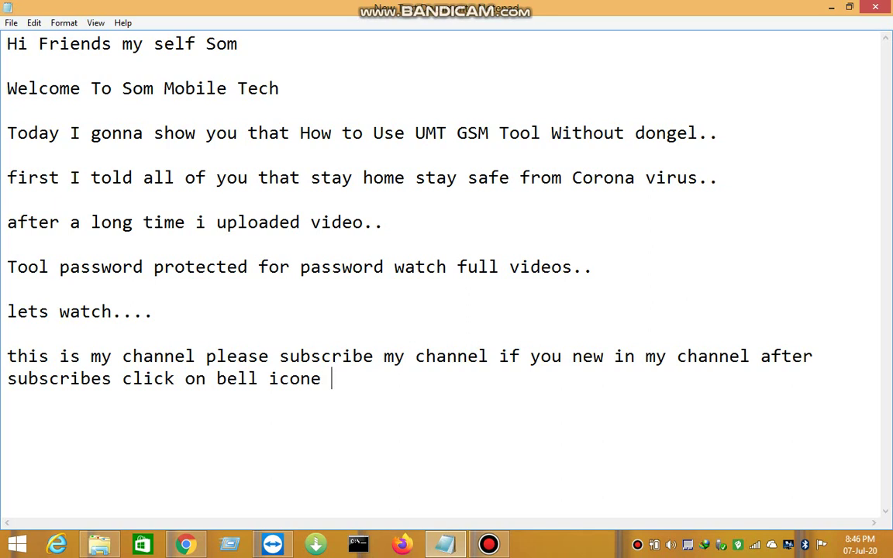
text( for more )
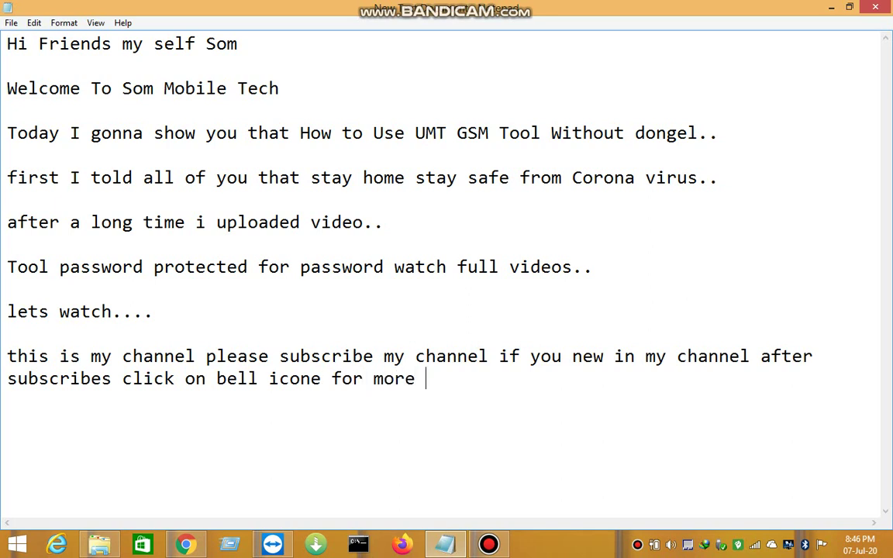
text(uo)
key(BackSpace)
text(pdate video)
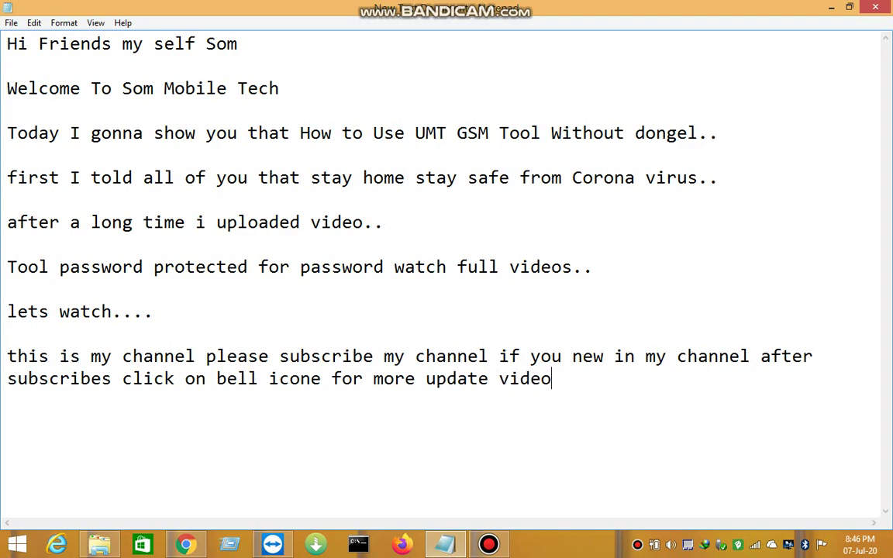
text(s....)
Minimize the note and move the UMT_TOOLS CRACK by alltips24 folder to an empty area of the desktop.
click(831, 7)
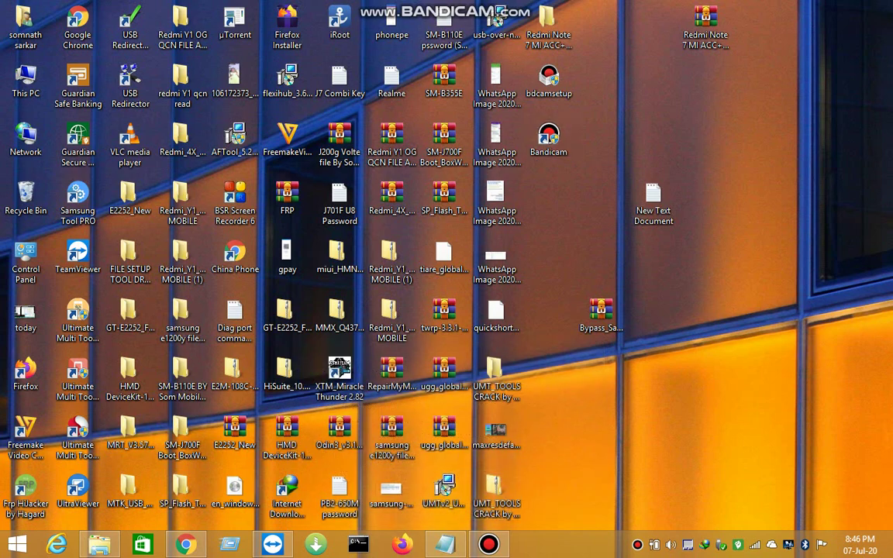
drag(493, 370, 756, 319)
drag(707, 260, 842, 404)
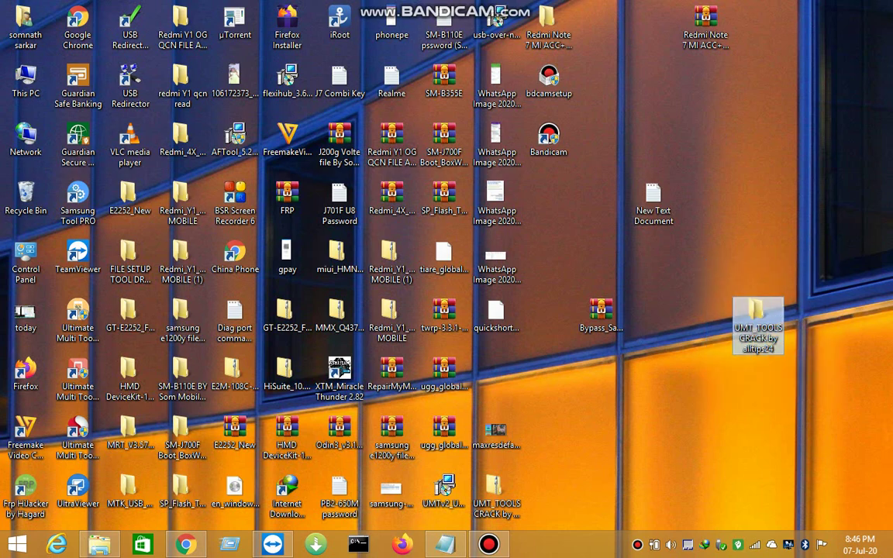
Open the UMT_TOOLS CRACK by alltips24 folder and its UMT GSM & CDMA Setup No HWID subfolder.
double_click(758, 326)
click(205, 152)
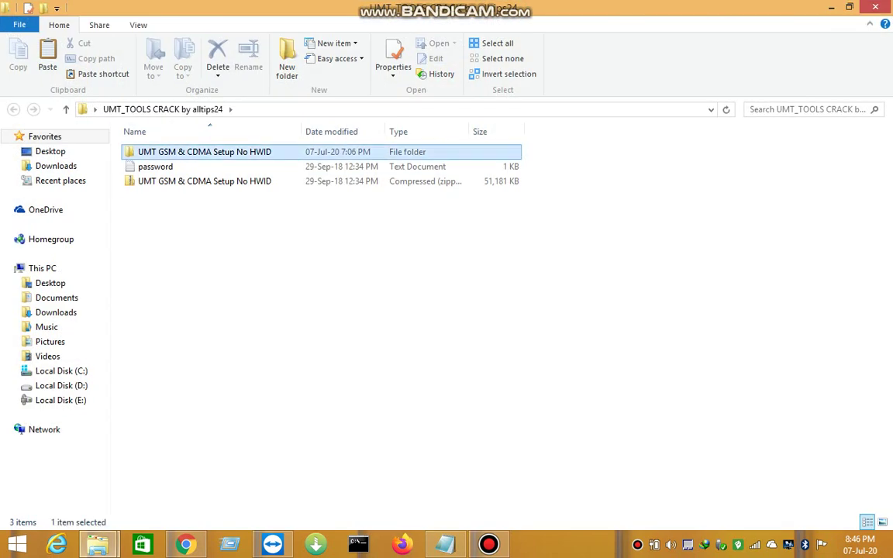
double_click(205, 152)
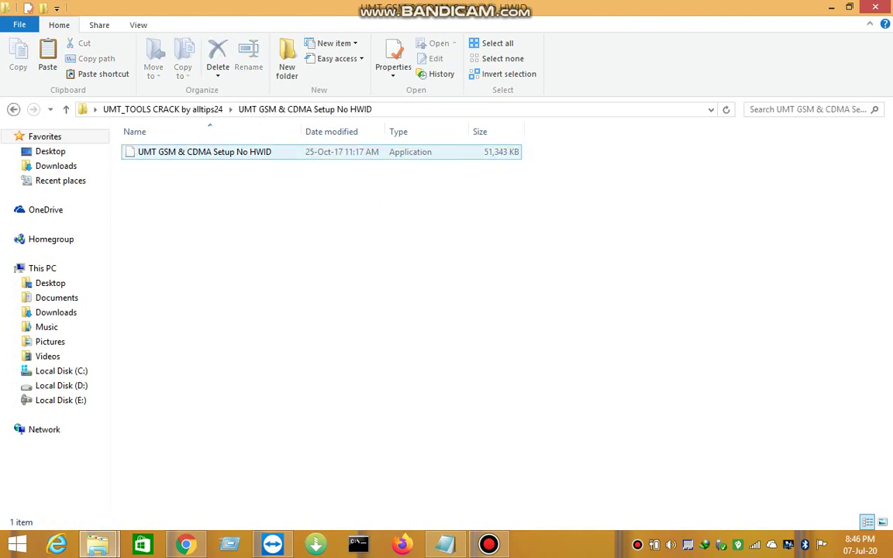
right_click(223, 248)
click(261, 303)
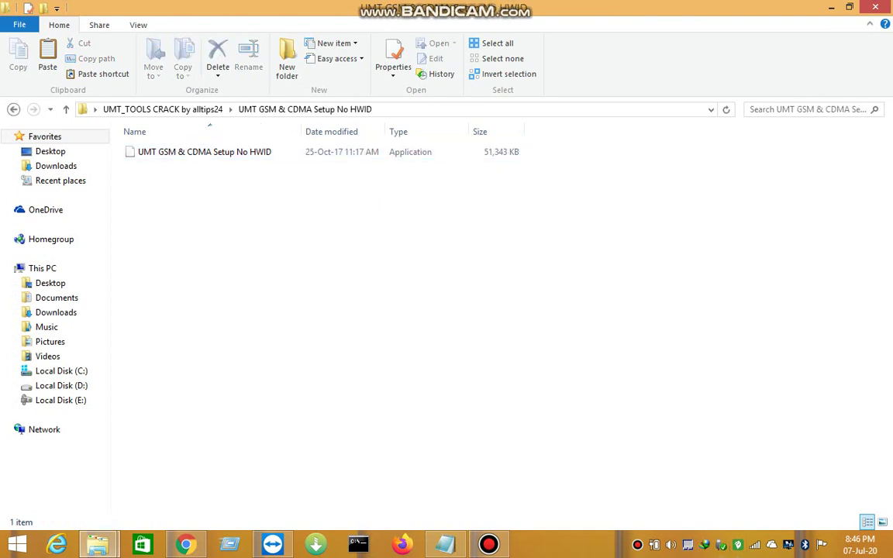
Minimize the folder window, return to the note in Notepad and add the line "disable antivirus please".
click(831, 7)
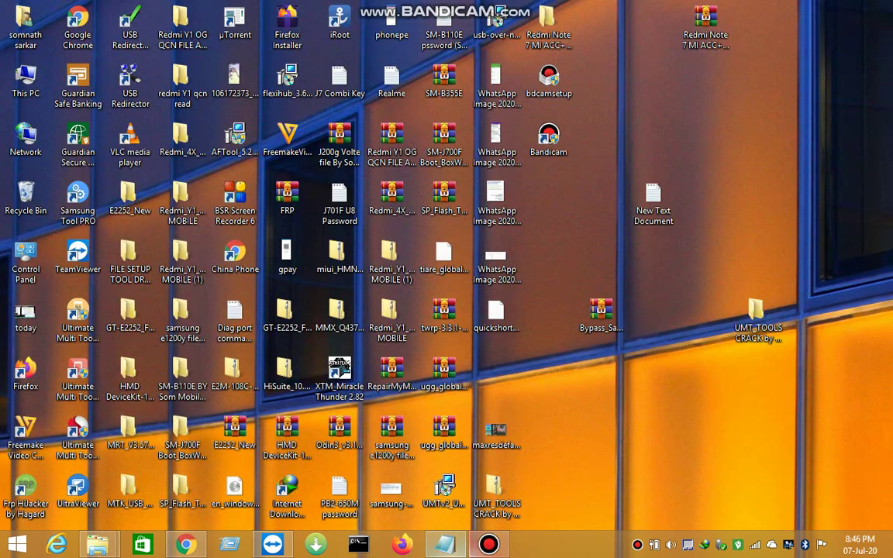
click(447, 546)
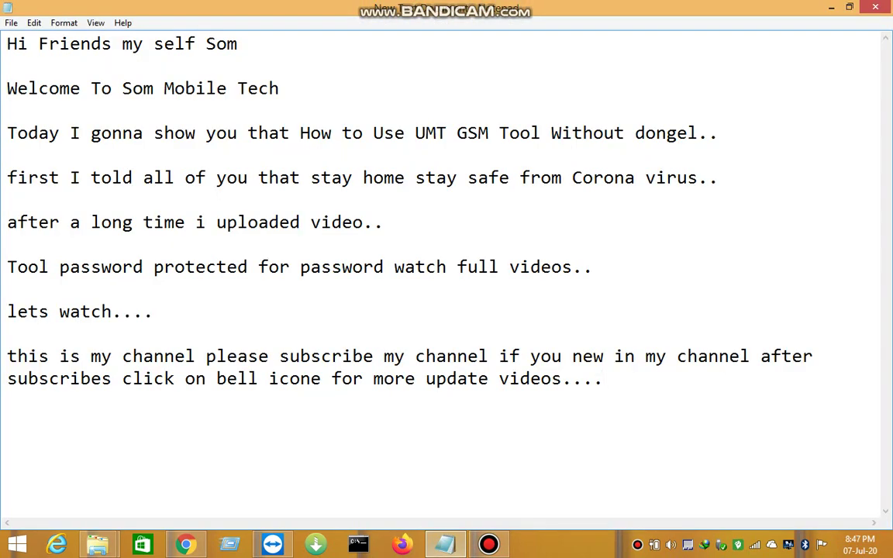
text(disable an)
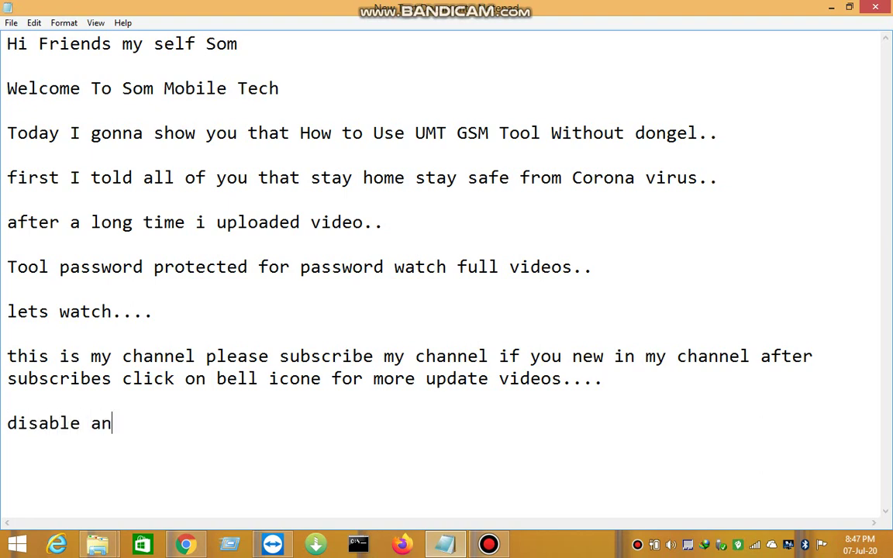
text(tiviru)
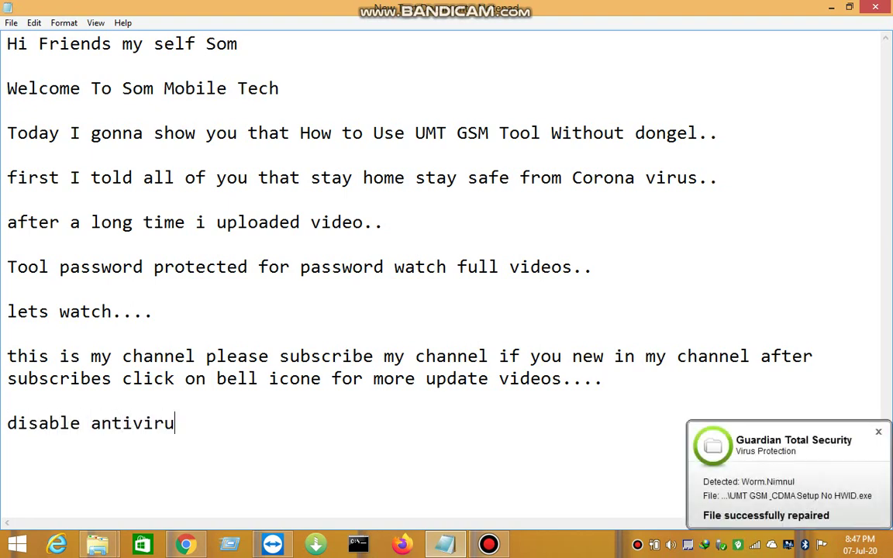
text(s please)
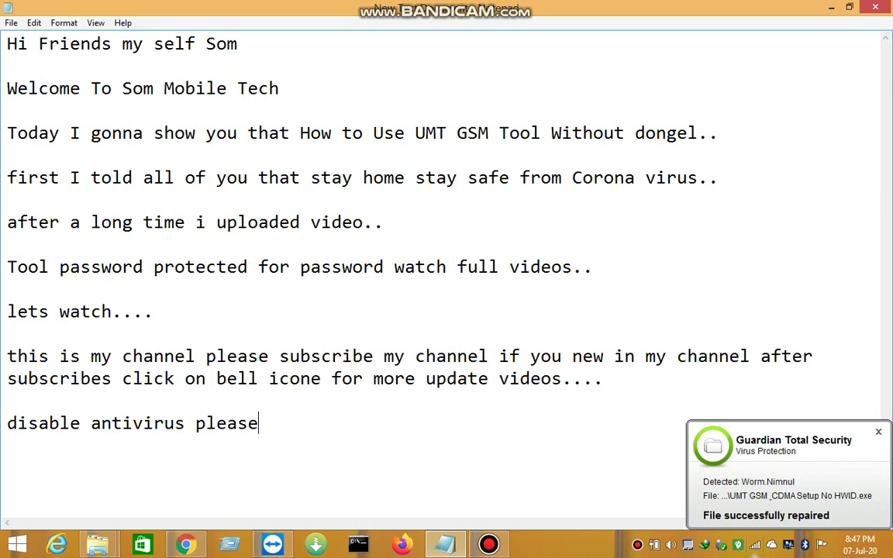
Disable virus protection in Guardian Total Security.
right_click(738, 544)
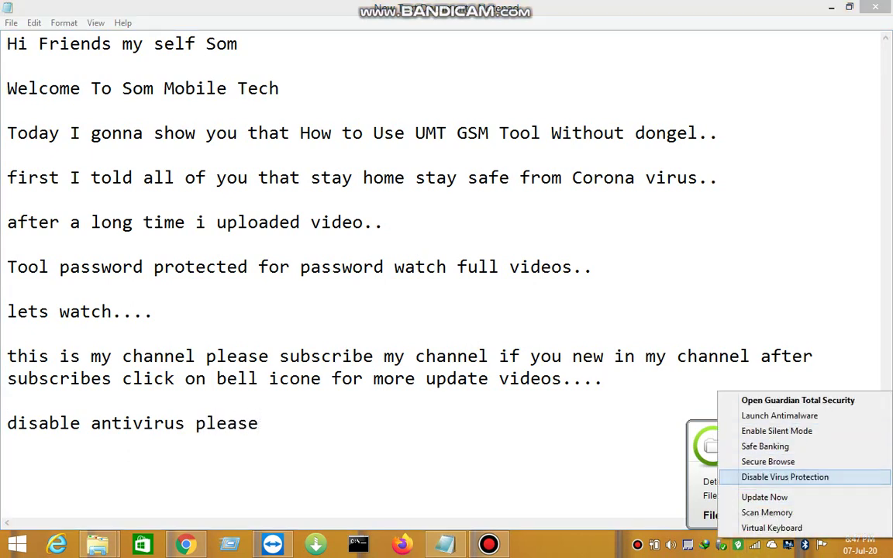
click(785, 477)
key(Return)
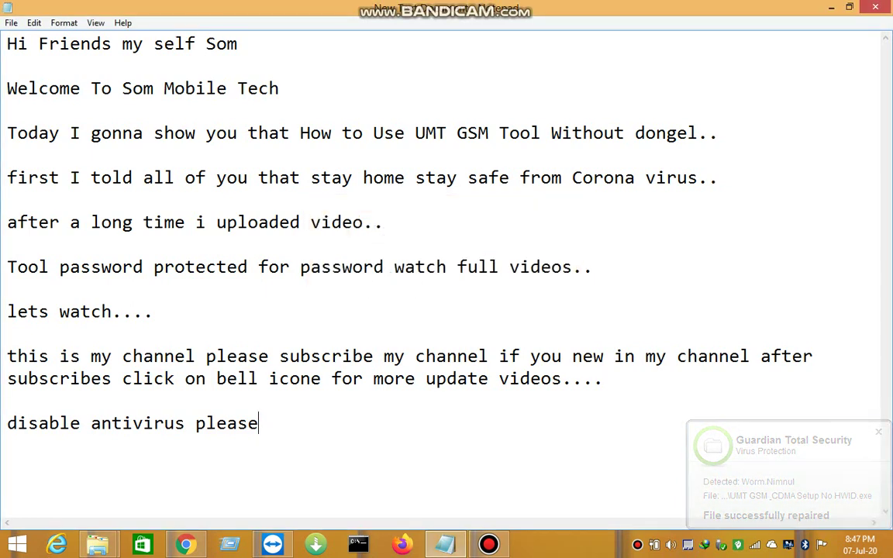
click(490, 545)
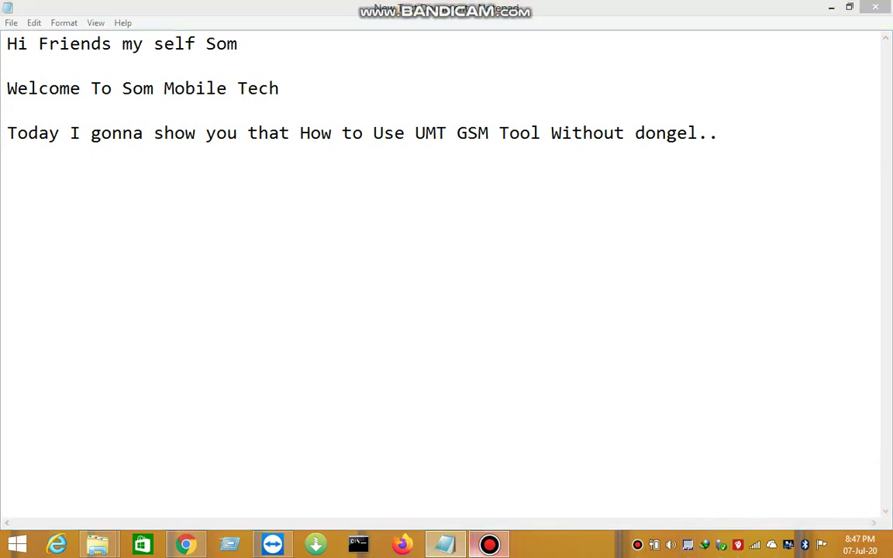
click(668, 171)
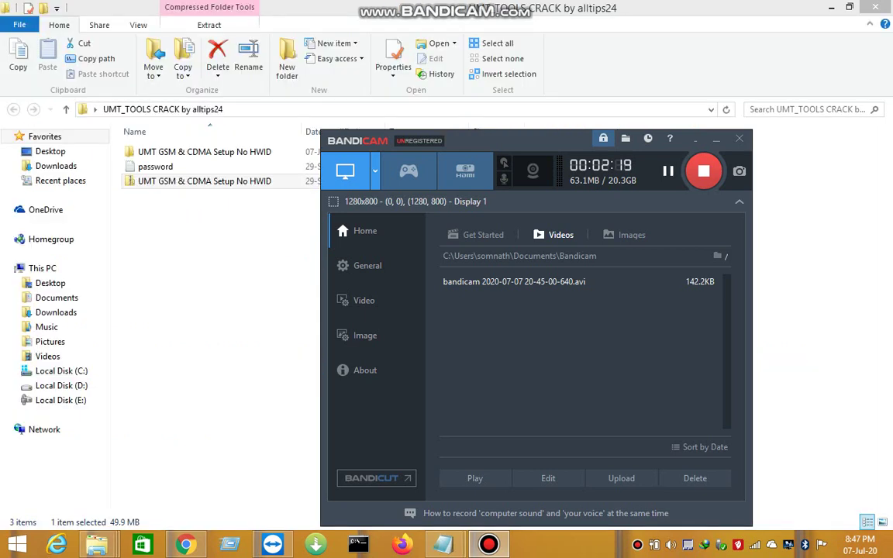
click(716, 139)
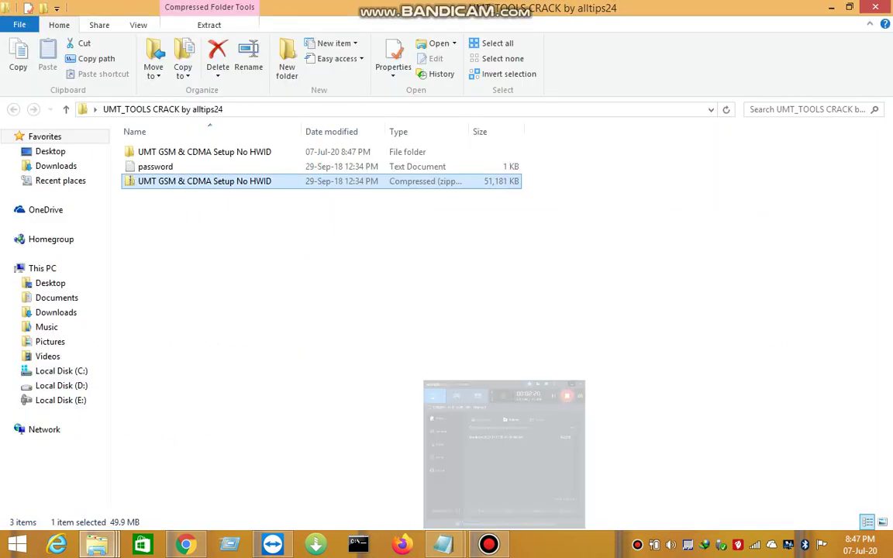
Open the UMT GSM & CDMA Setup No HWID subfolder, refresh it and launch the setup application inside.
double_click(205, 152)
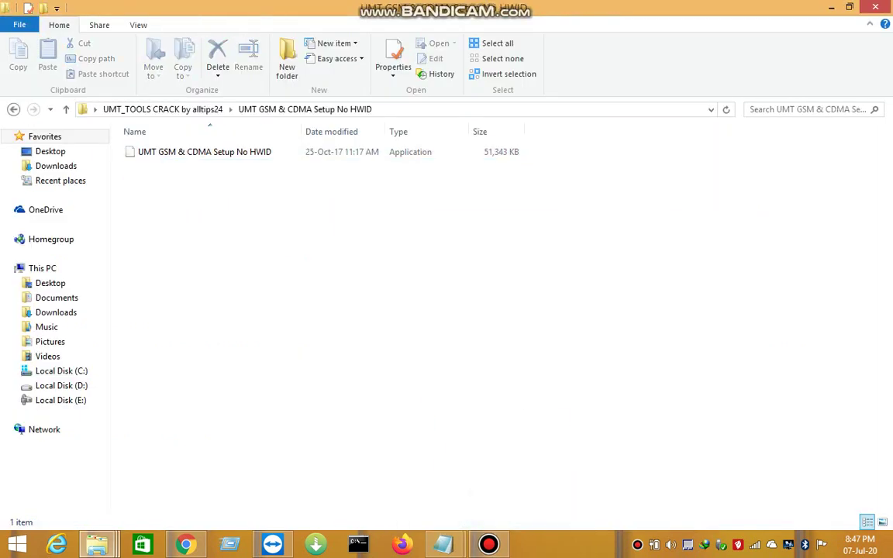
right_click(345, 244)
right_click(352, 261)
click(387, 317)
right_click(364, 255)
click(401, 311)
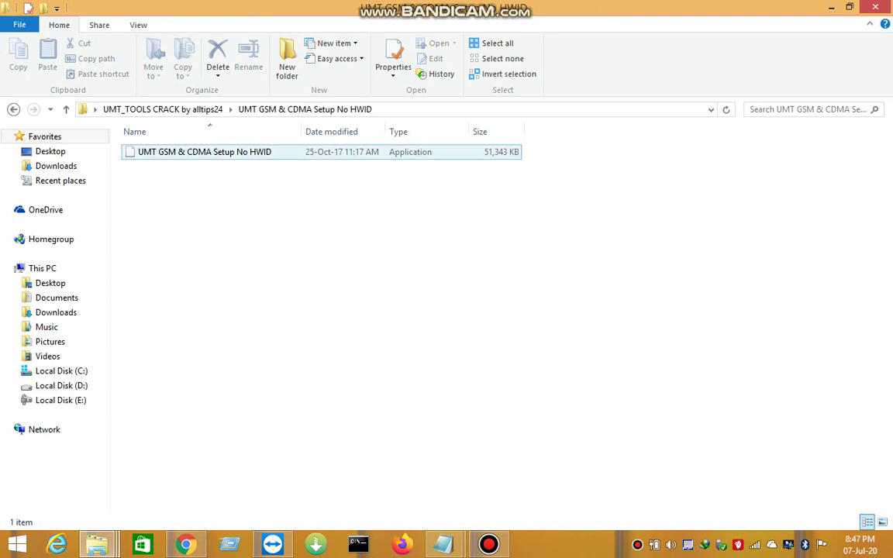
right_click(177, 153)
click(186, 154)
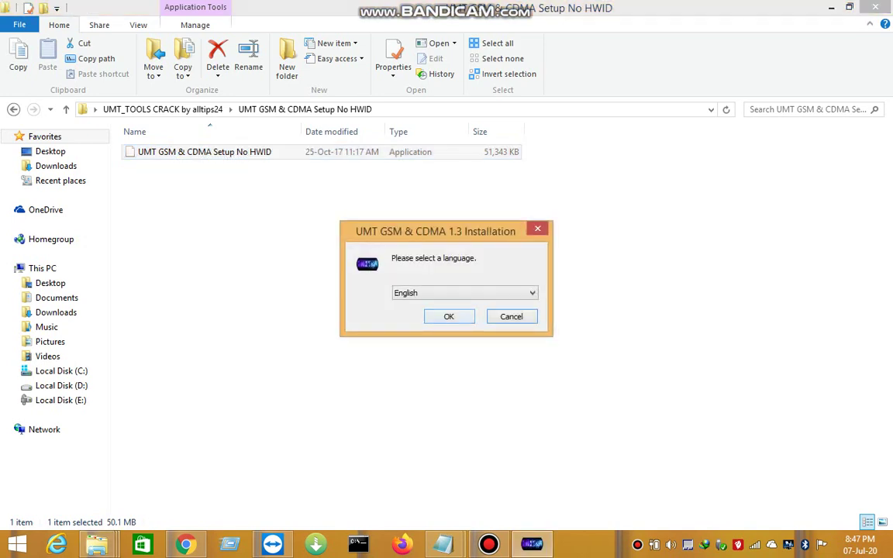
Install UMT GSM & CDMA 1.3 in English with a desktop icon, and finish without visiting the product web site.
click(449, 317)
click(525, 398)
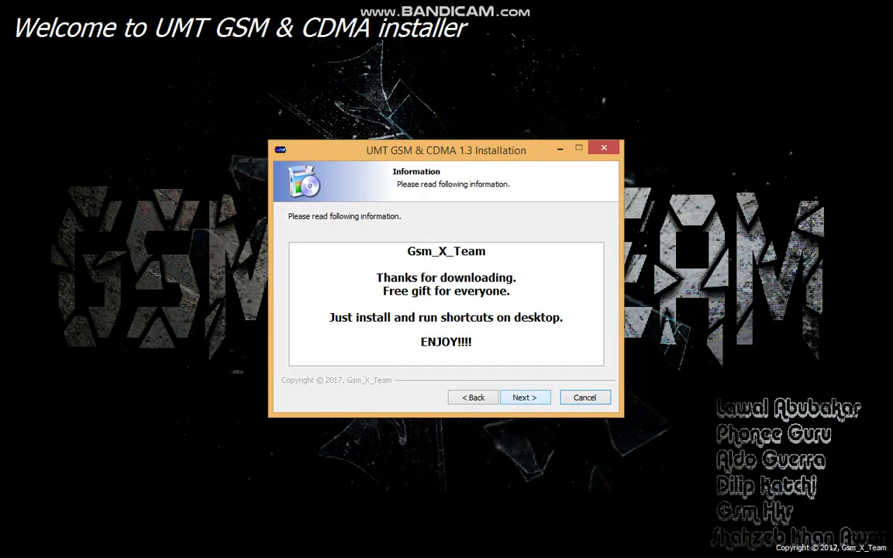
key(Return)
key(Return)
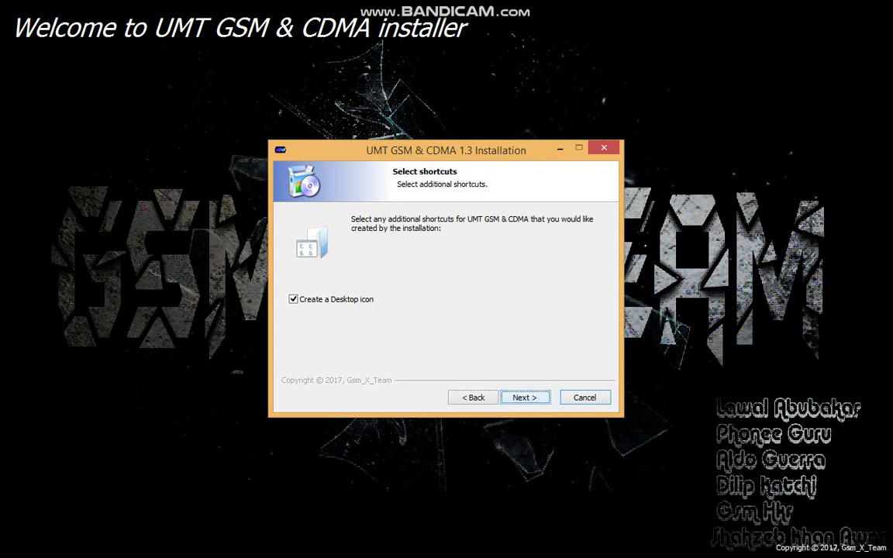
key(Return)
key(Return)
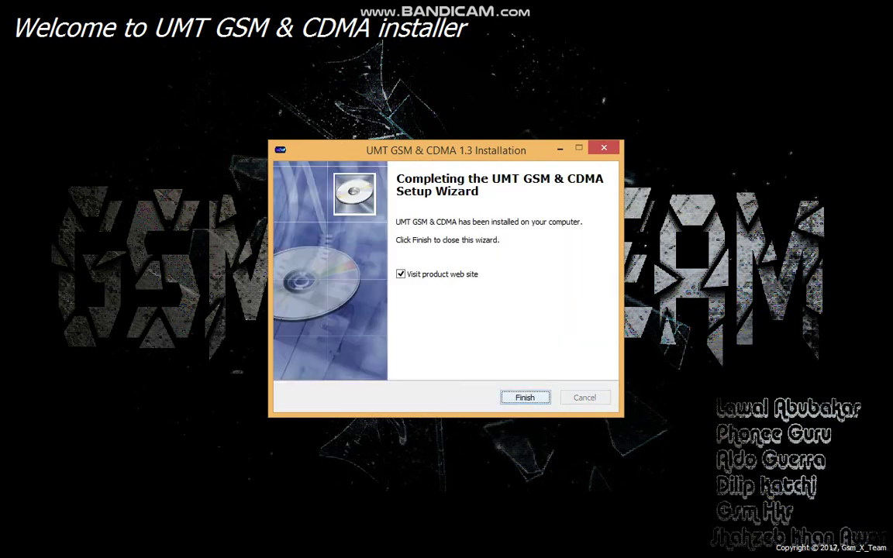
key(Tab)
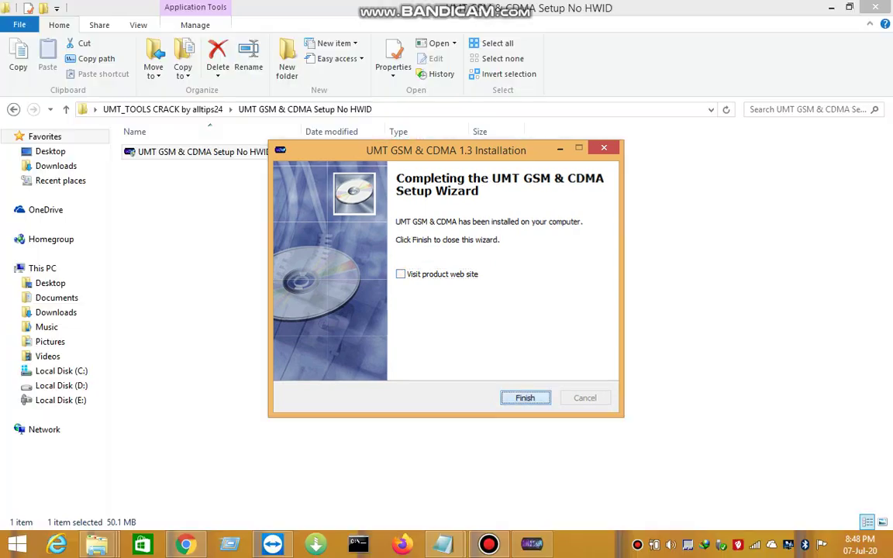
key(Return)
Return to the New Text Document note in Notepad, add the line "installed completed" and minimize the note.
click(445, 545)
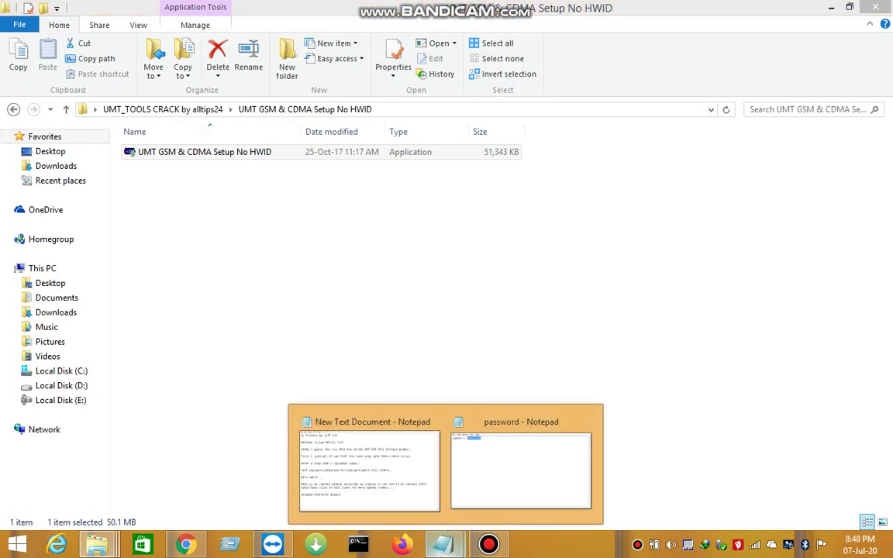
click(370, 465)
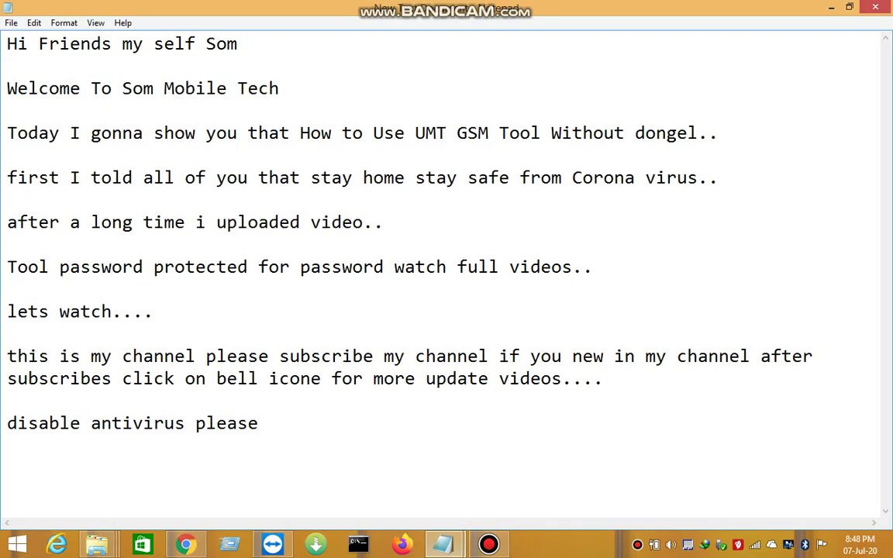
text(installed completed)
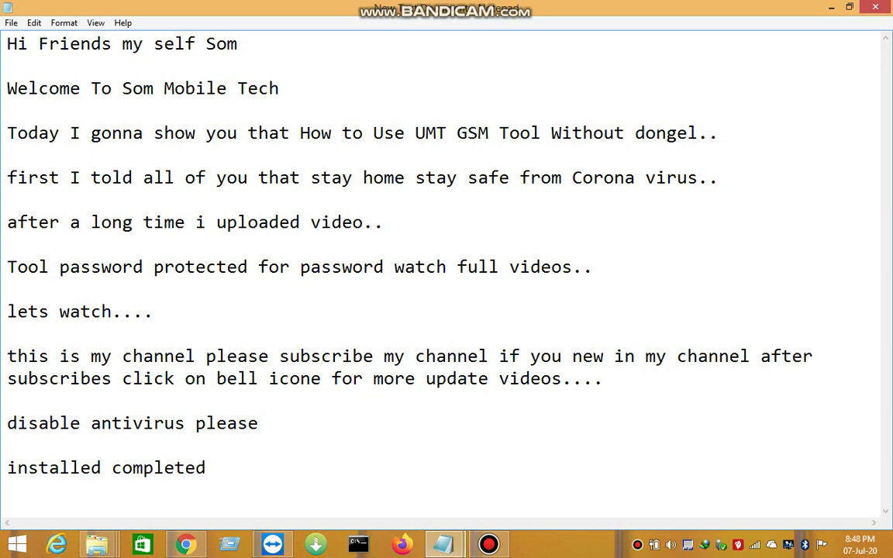
click(832, 7)
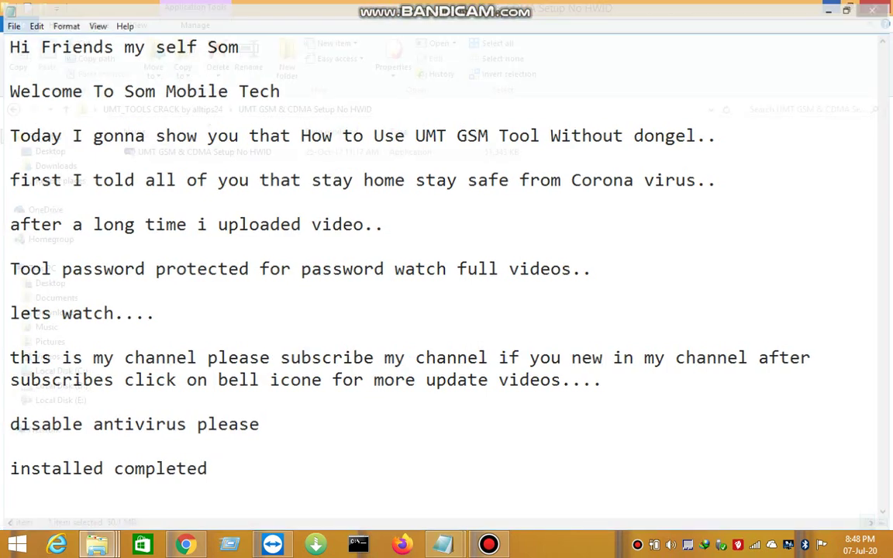
Minimize the folder window, move the Ultimate Multi Tool Box CDMA and GSM shortcuts above the UMT_TOOLS CRACK folder, and launch the GSM one.
click(832, 6)
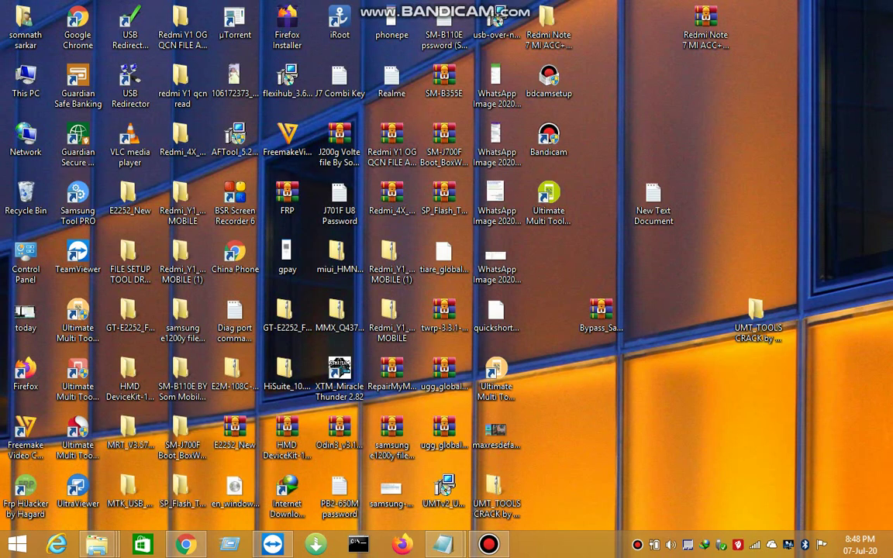
drag(549, 197, 754, 134)
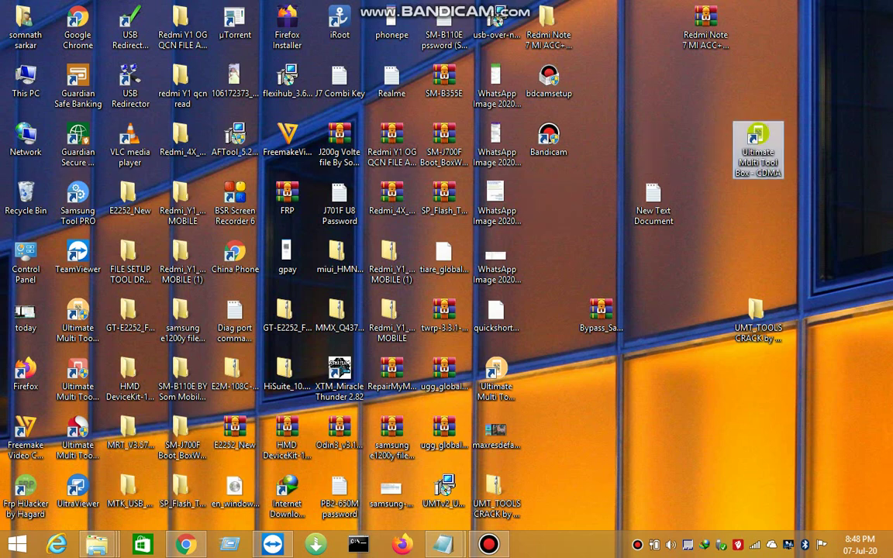
drag(496, 372, 757, 200)
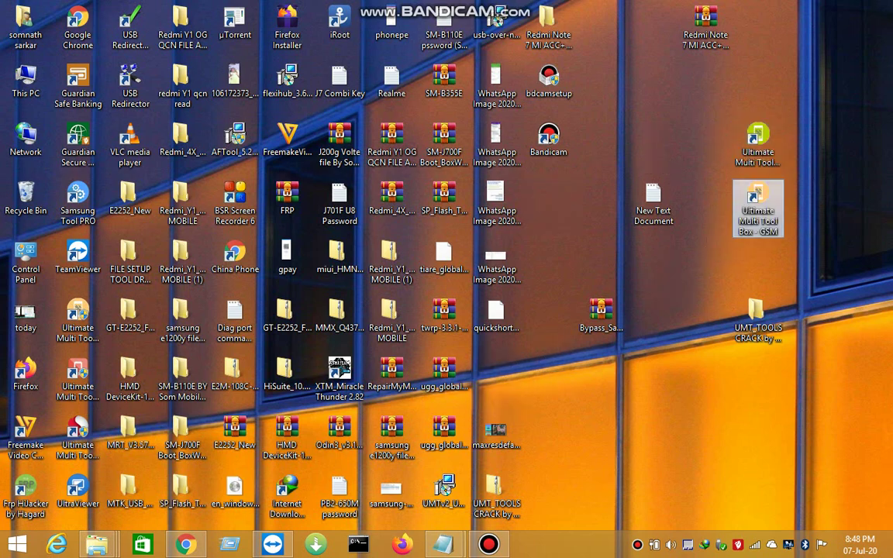
drag(693, 266, 861, 94)
click(842, 148)
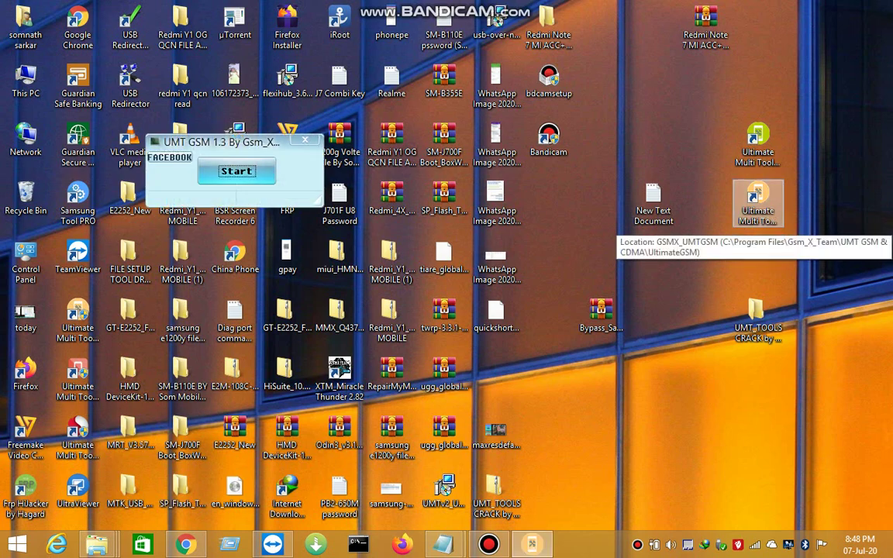
Open Device Manager in Computer Management, hide the console tree and actions pane, and narrow the window to the device list.
right_click(18, 84)
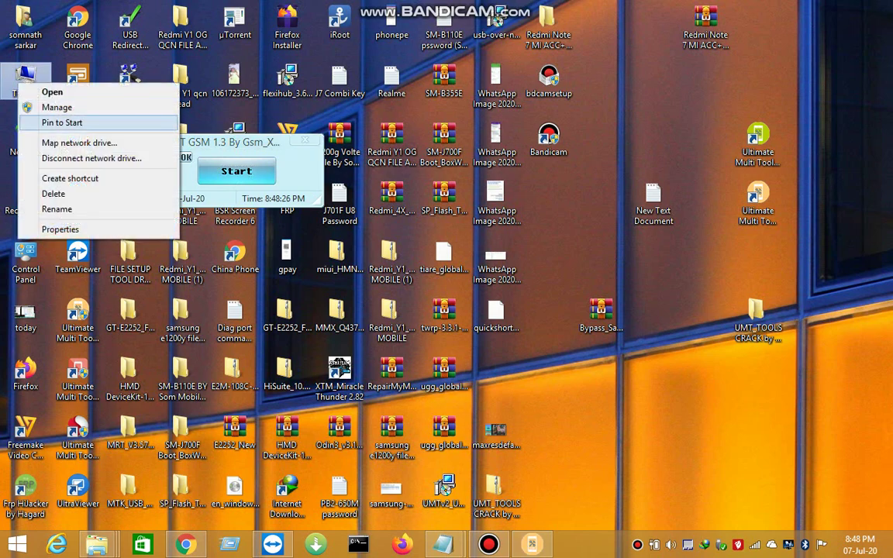
click(57, 107)
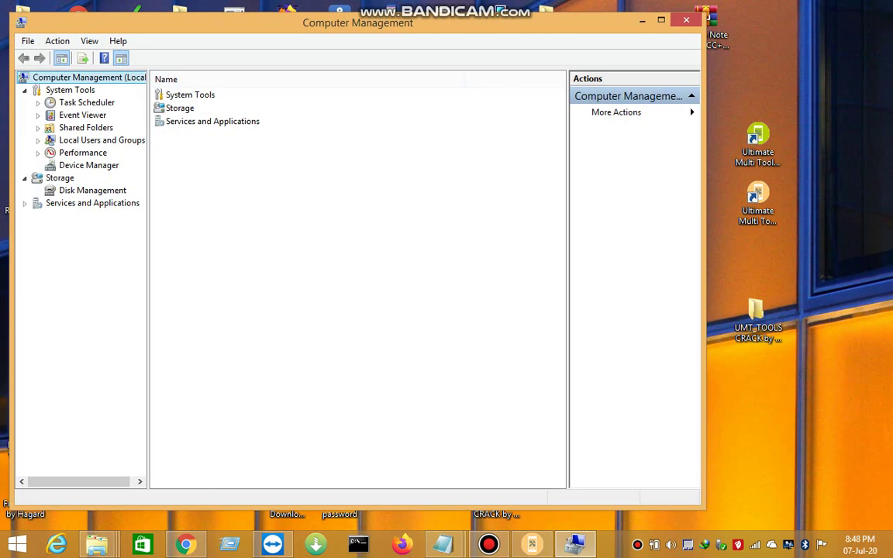
click(89, 165)
click(115, 58)
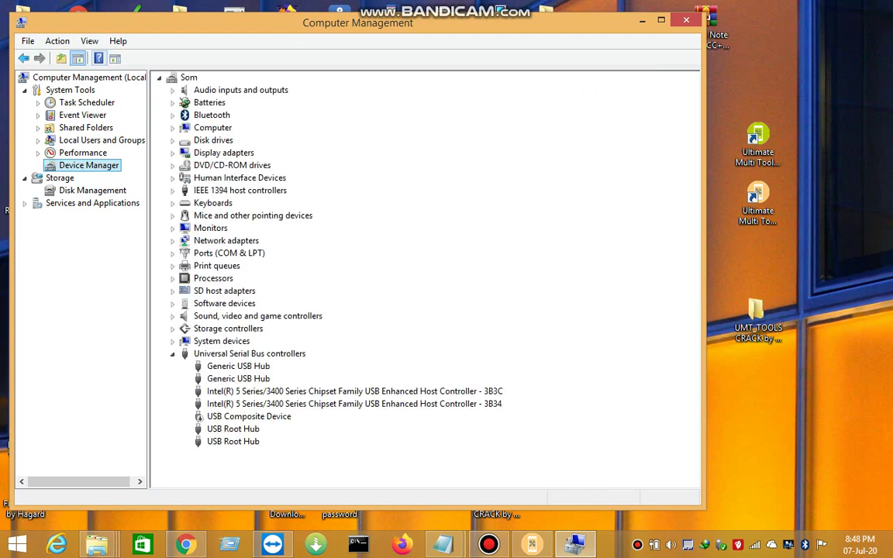
click(78, 58)
drag(704, 225, 263, 225)
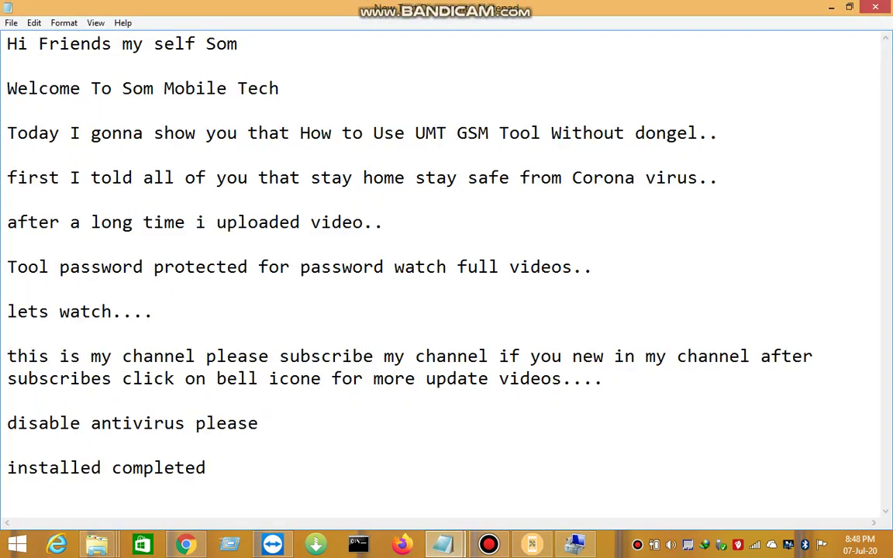
Add the line "check it no smart card insert there..." to the note in Notepad.
key(Return)
text(check )
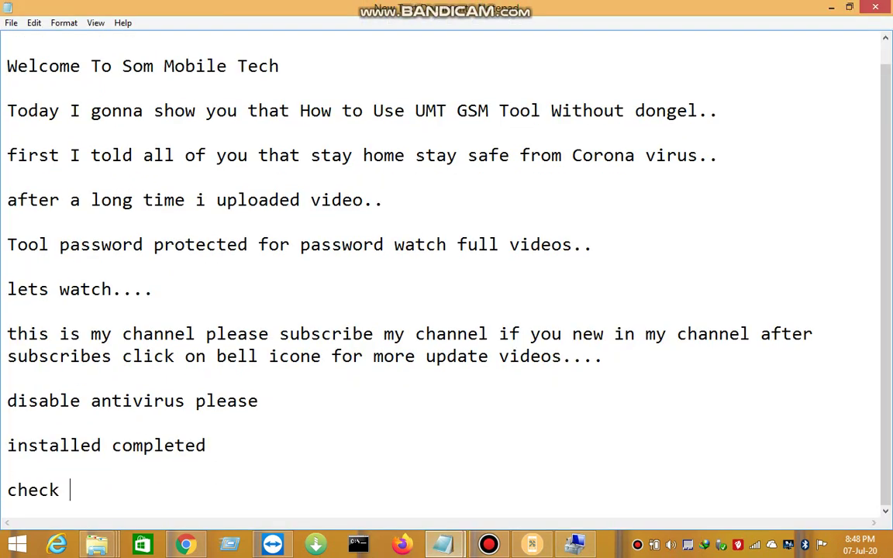
text(it no s)
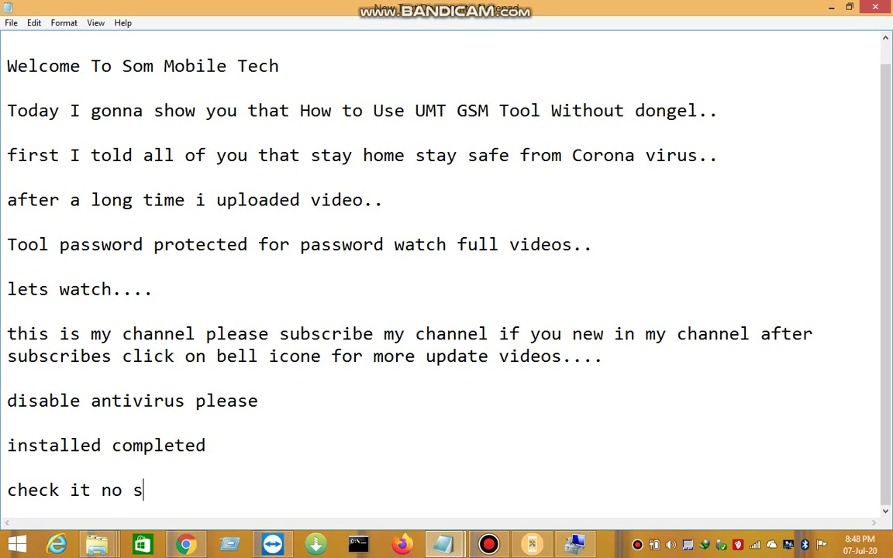
text(mart card)
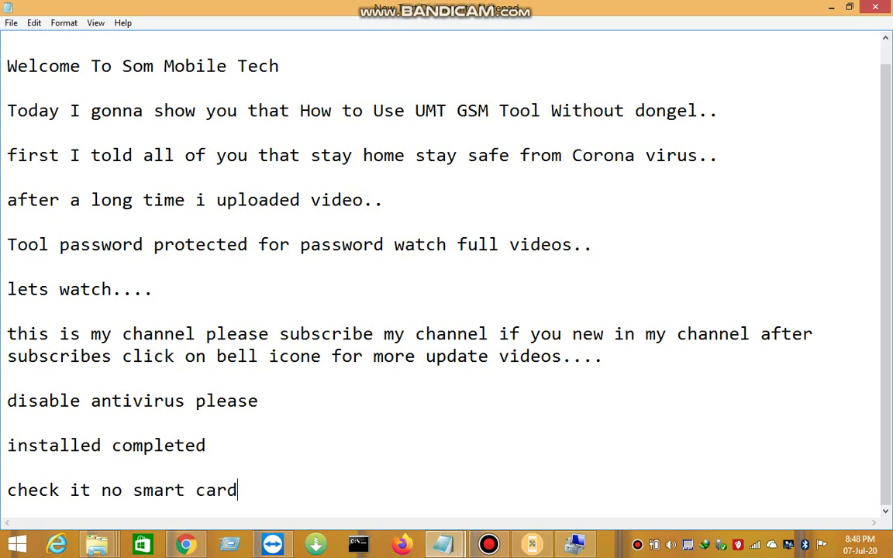
text( insert)
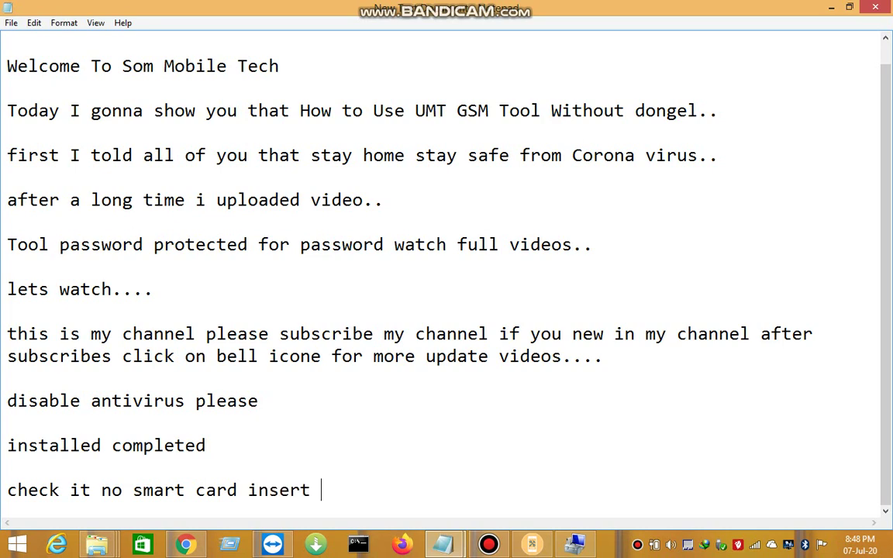
text( there...)
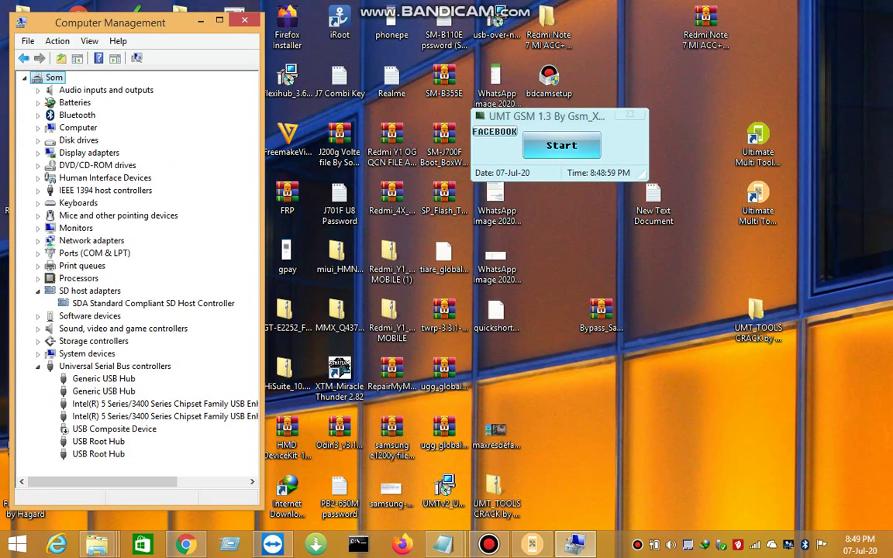
Examine the Device Manager categories for an inserted smart card, then minimize Computer Management.
click(105, 178)
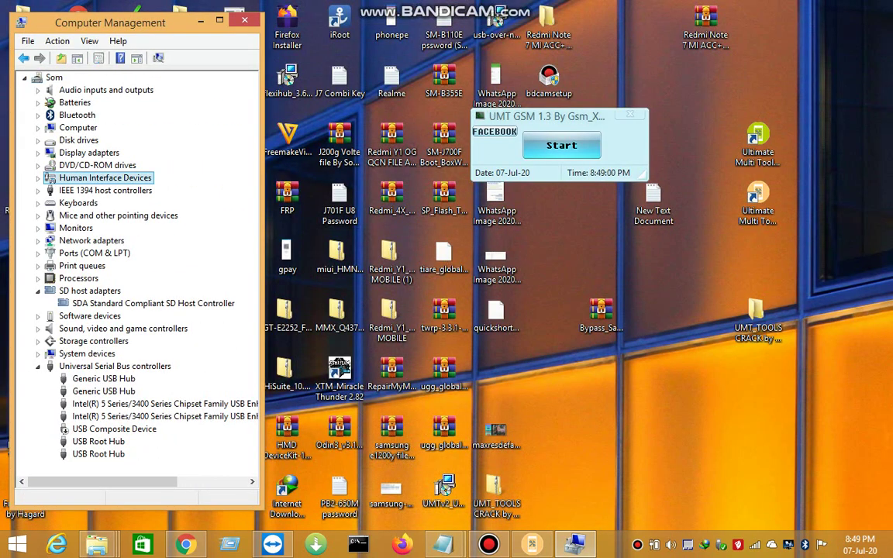
click(153, 303)
key(Down)
key(Down)
key(Down)
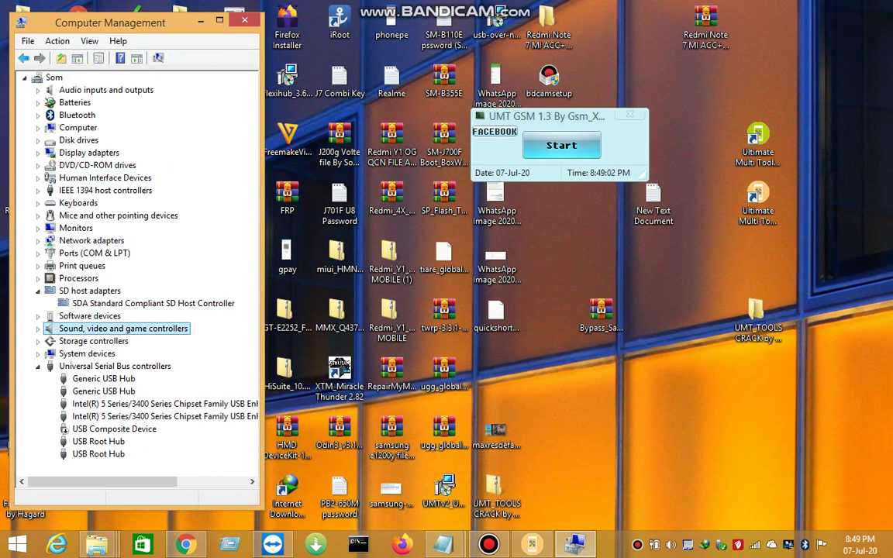
click(201, 21)
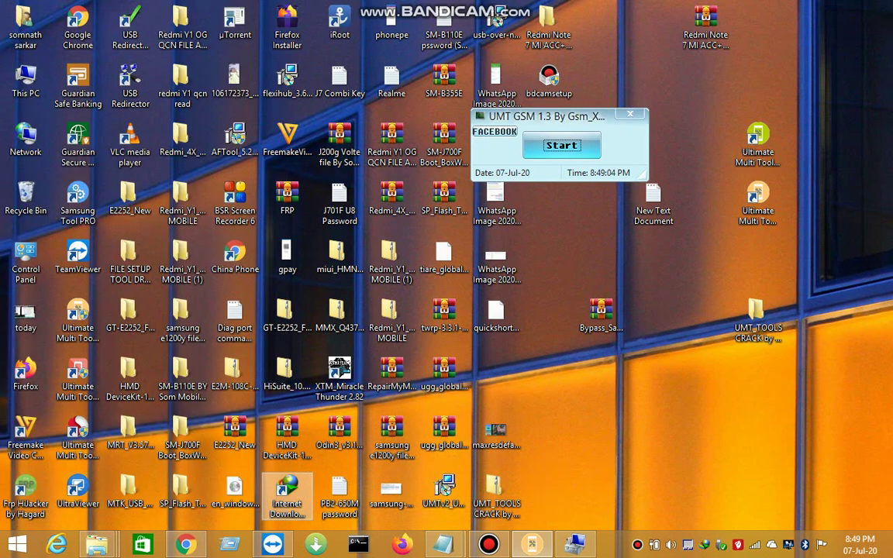
Start the tool from the UMT GSM 1.3 launcher and agree to its terms and conditions.
click(561, 144)
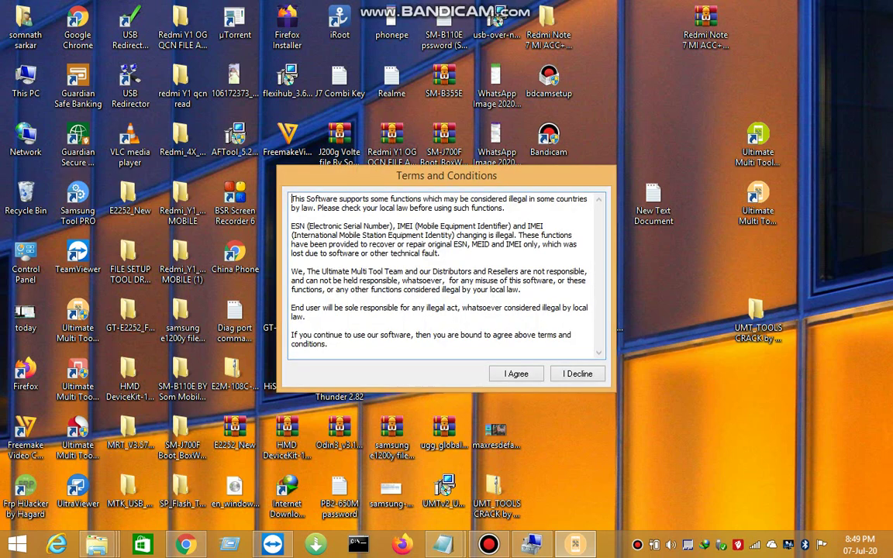
click(516, 374)
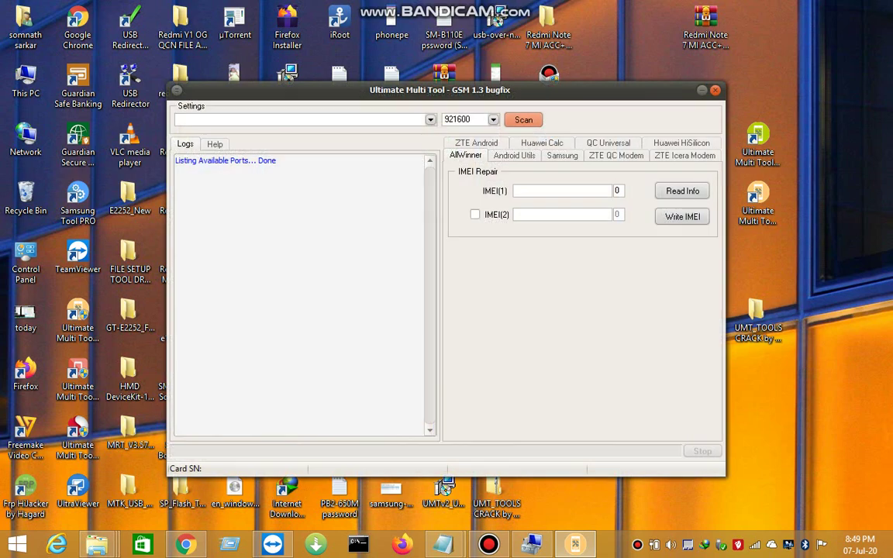
mouse_move(439, 90)
mouse_down()
mouse_move(444, 127)
mouse_move(447, 98)
mouse_up()
Switch back to the New Text Document note and add the line "tool open frnds".
click(444, 544)
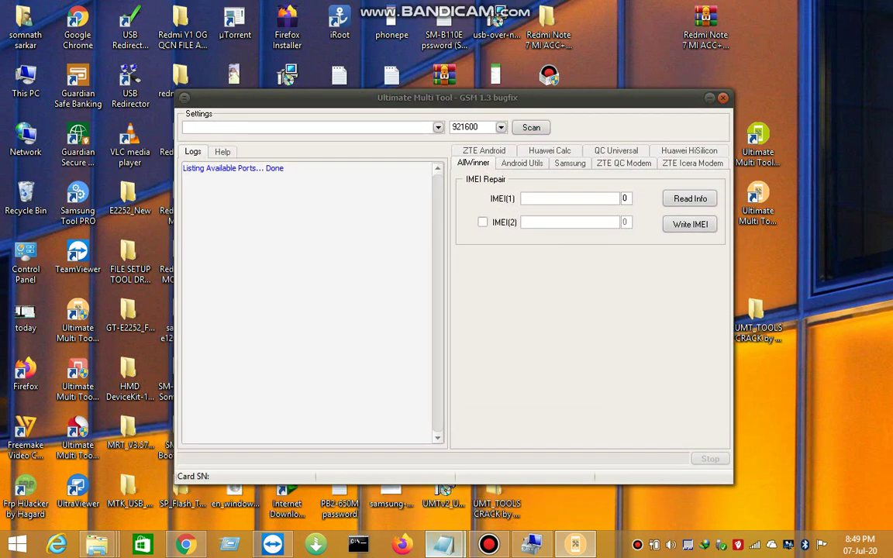
click(368, 472)
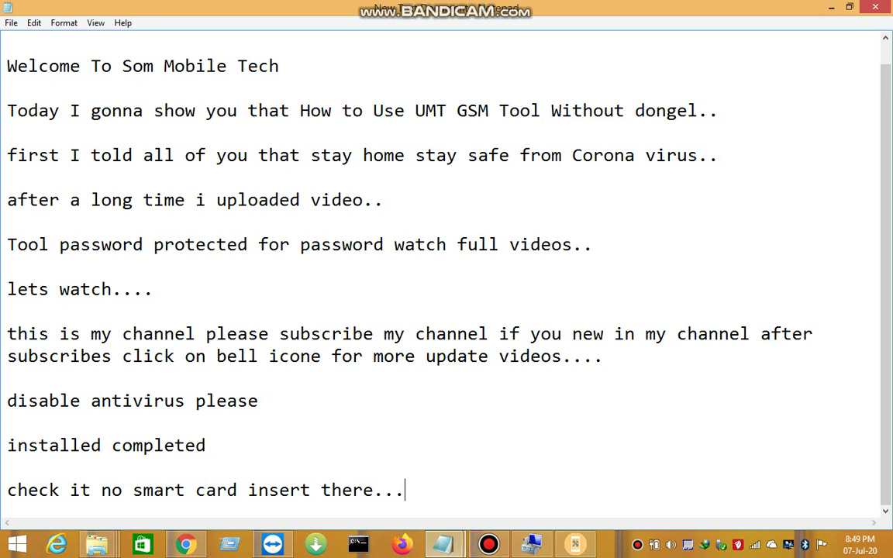
key(Return)
key(Return)
text(to)
text(open )
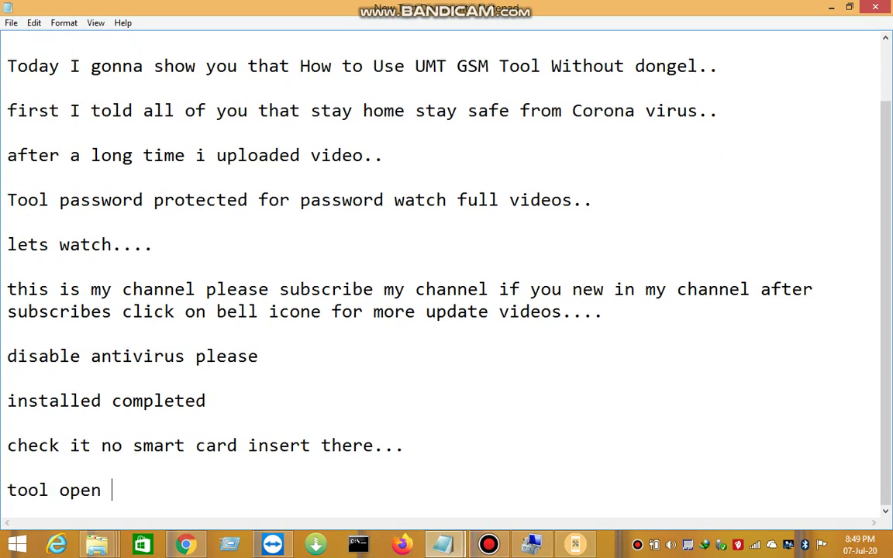
text(frnds)
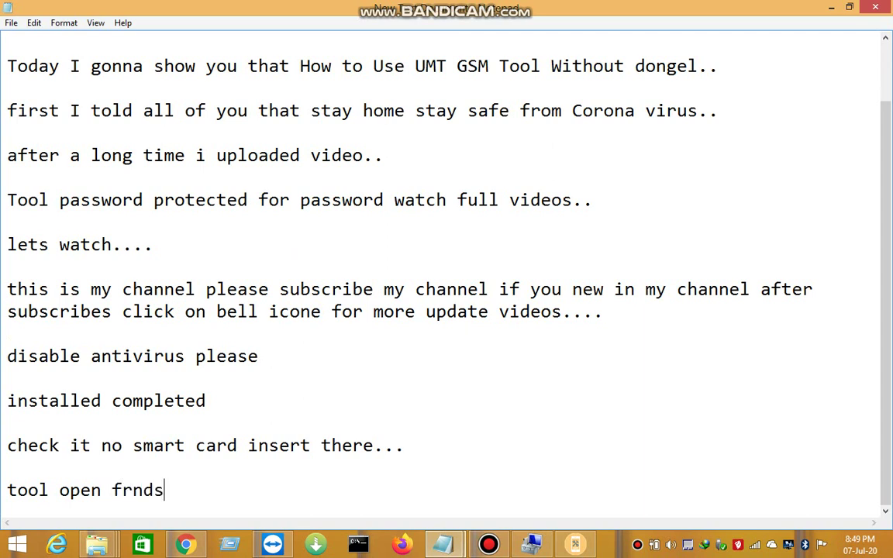
Add the line "enjoy all brothers" to the note, separated from the previous text by a blank line.
key(Return)
key(Return)
text(enjoy all )
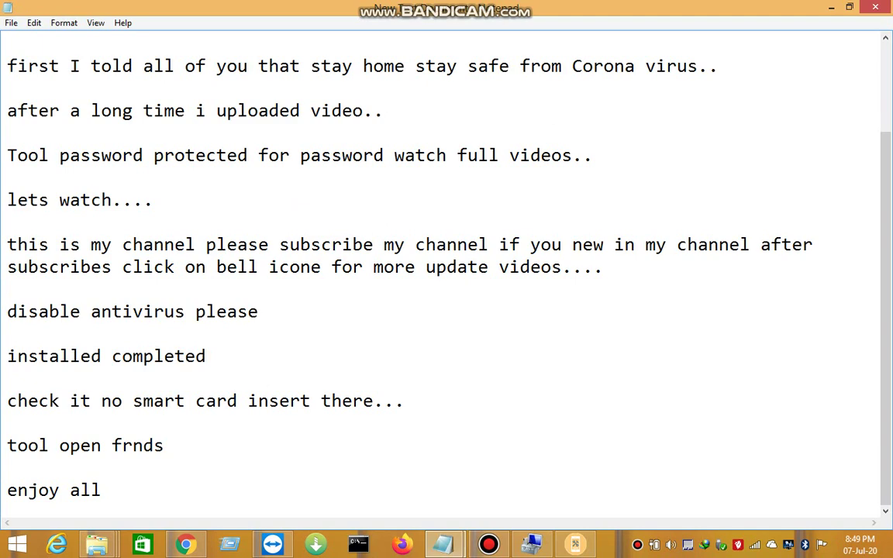
text(bereother)
key(BackSpace)
key(BackSpace)
key(BackSpace)
key(BackSpace)
key(BackSpace)
key(BackSpace)
key(BackSpace)
key(BackSpace)
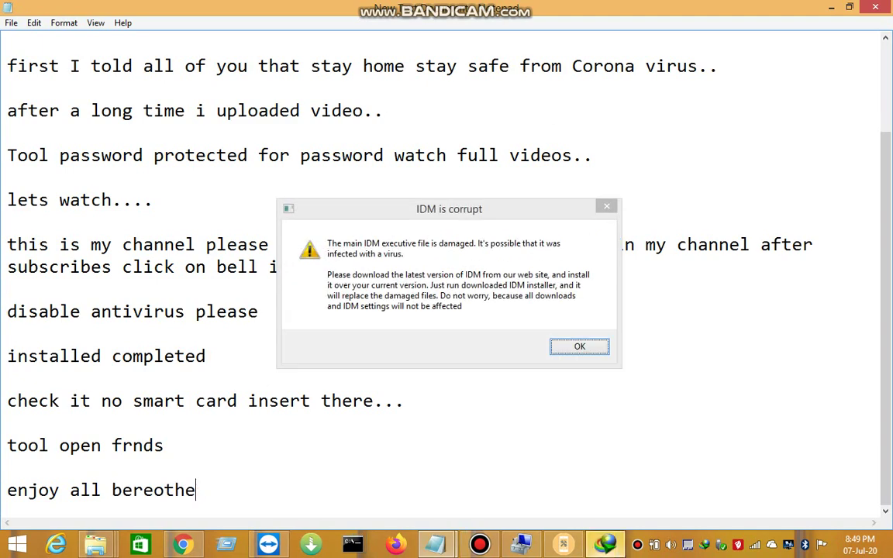
text(rp)
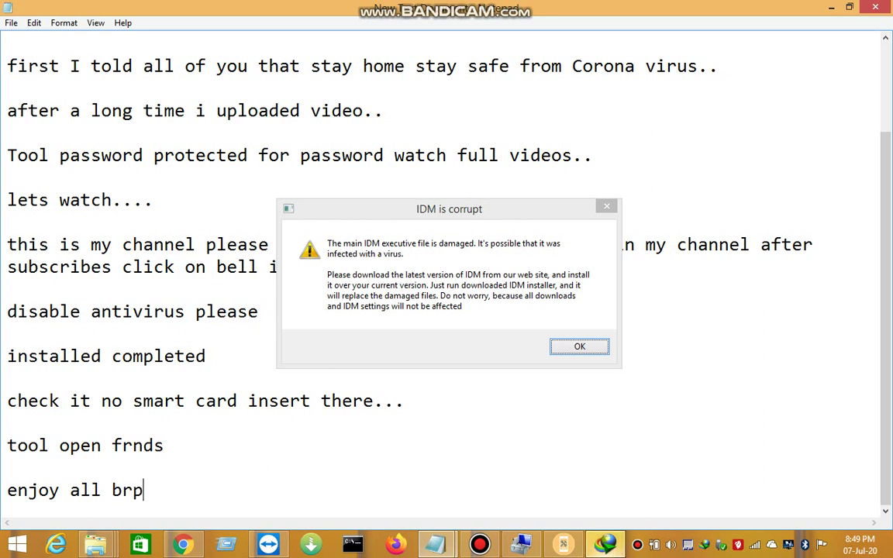
key(BackSpace)
text(other)
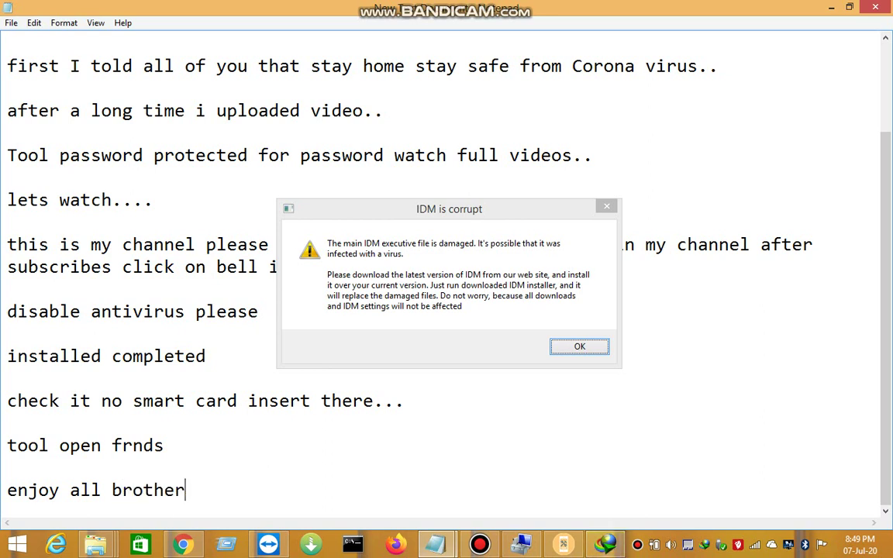
text(s)
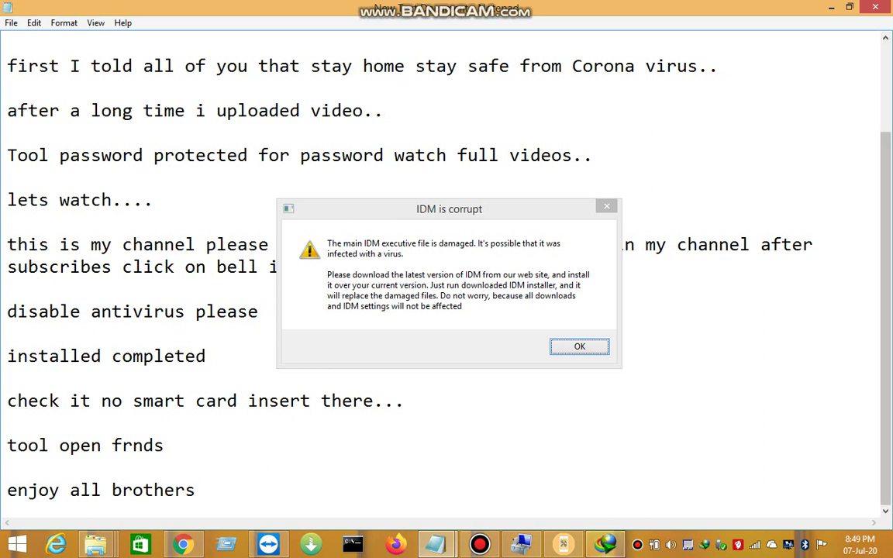
Dismiss the "IDM is corrupt" warning and close the Internet Download Manager download page.
click(450, 209)
key(Return)
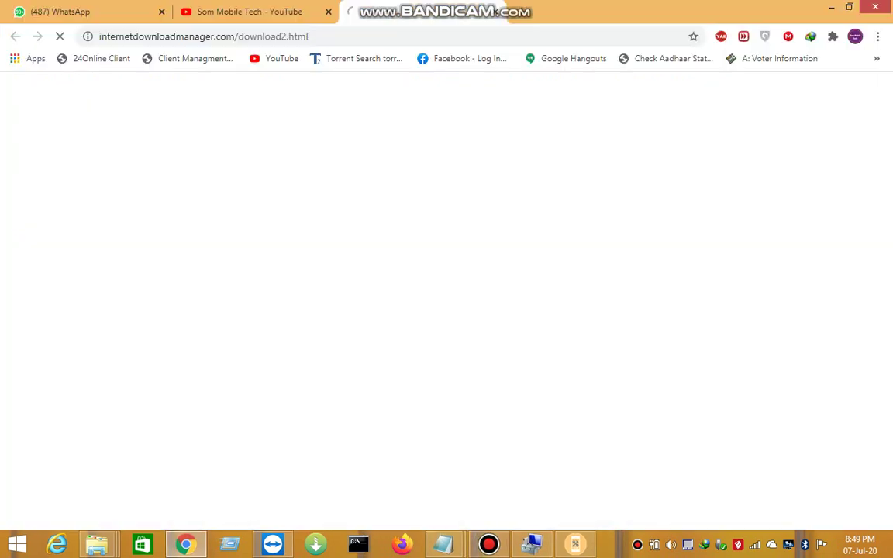
key(ctrl+w)
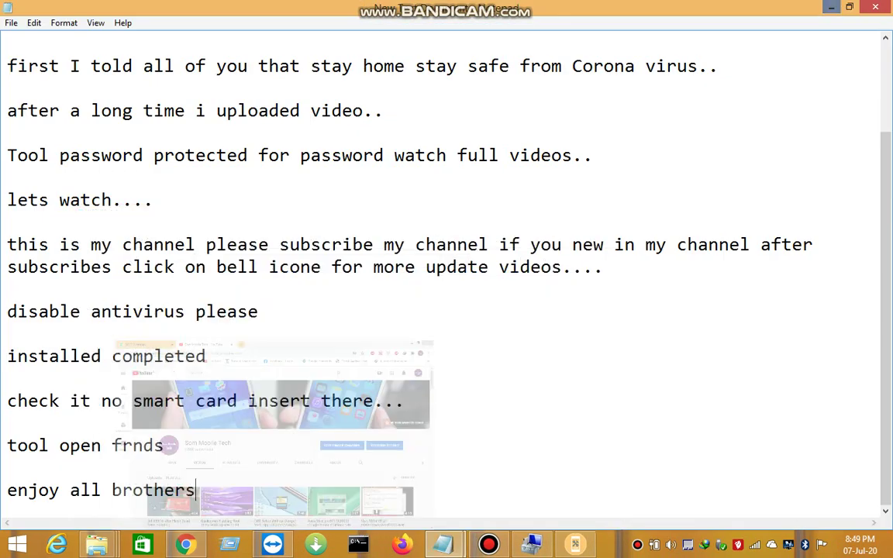
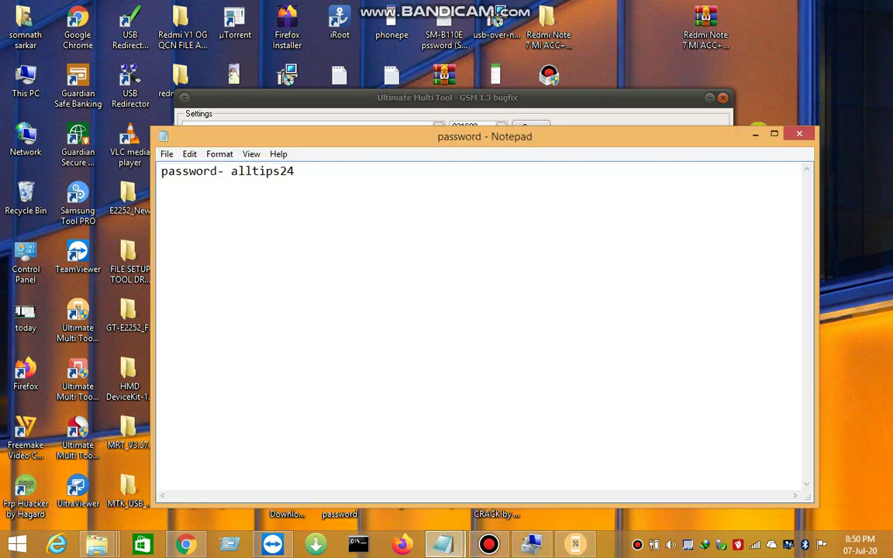
Highlight the password value in the password note, then close that note.
drag(224, 171, 296, 172)
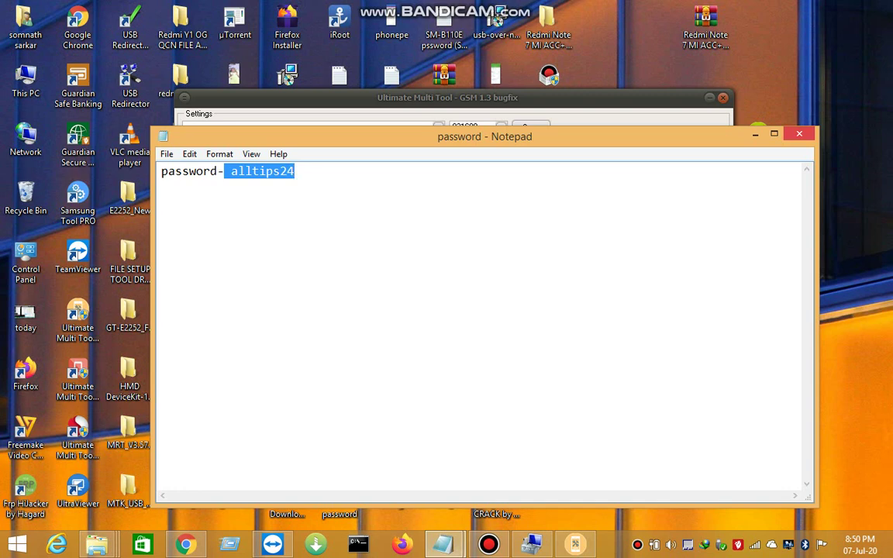
key(alt+F4)
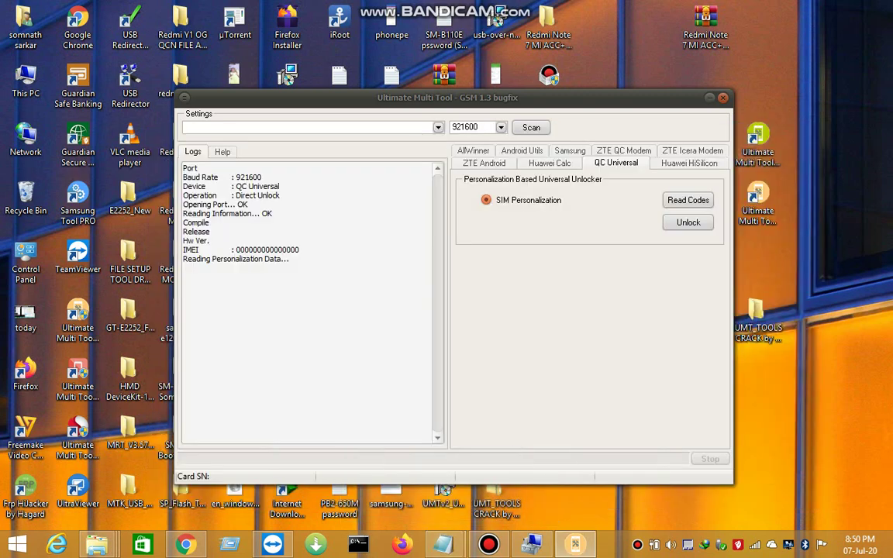
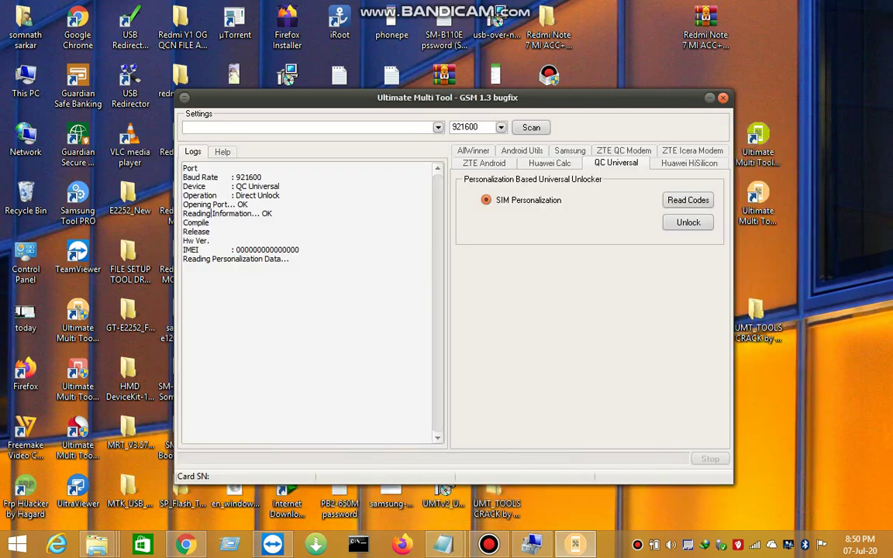
Close the GSM tool and start the Ultimate Multi Tool Box - CDMA from its UMT CDMA 1.3 launcher.
key(alt+F4)
click(758, 147)
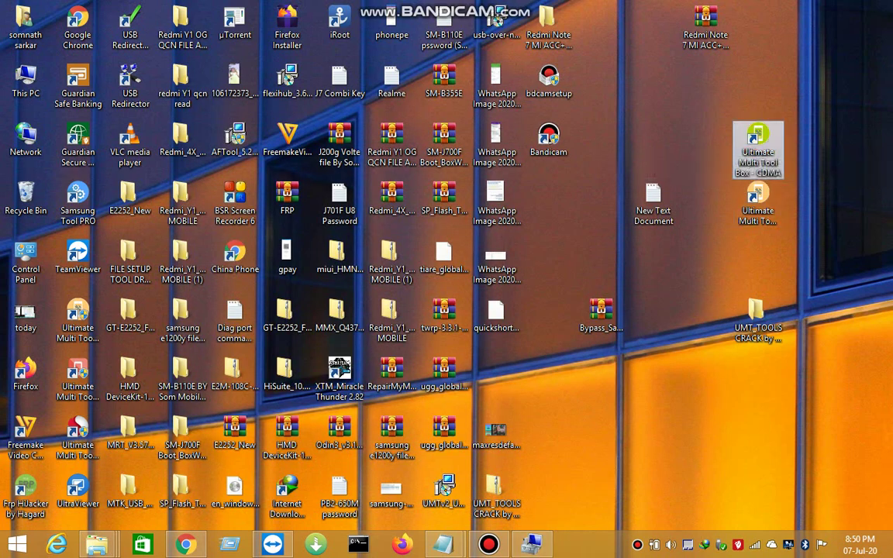
key(Return)
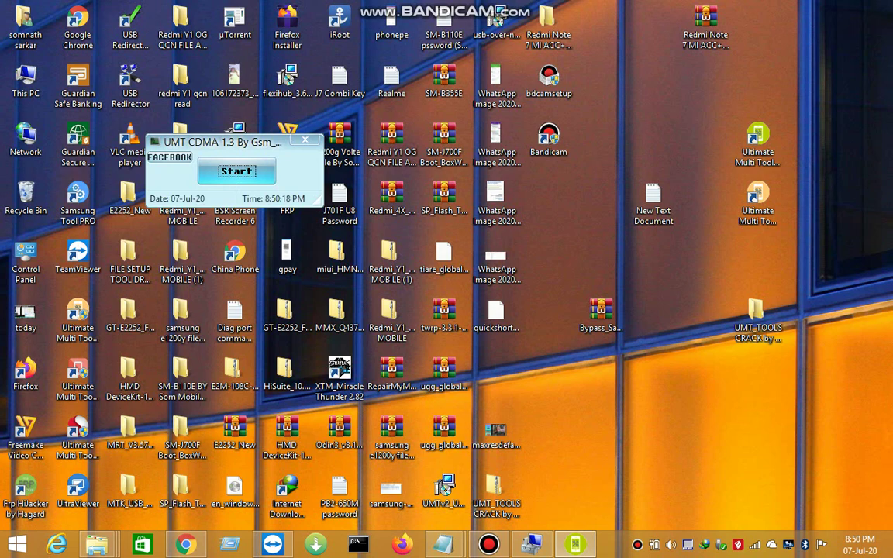
click(237, 171)
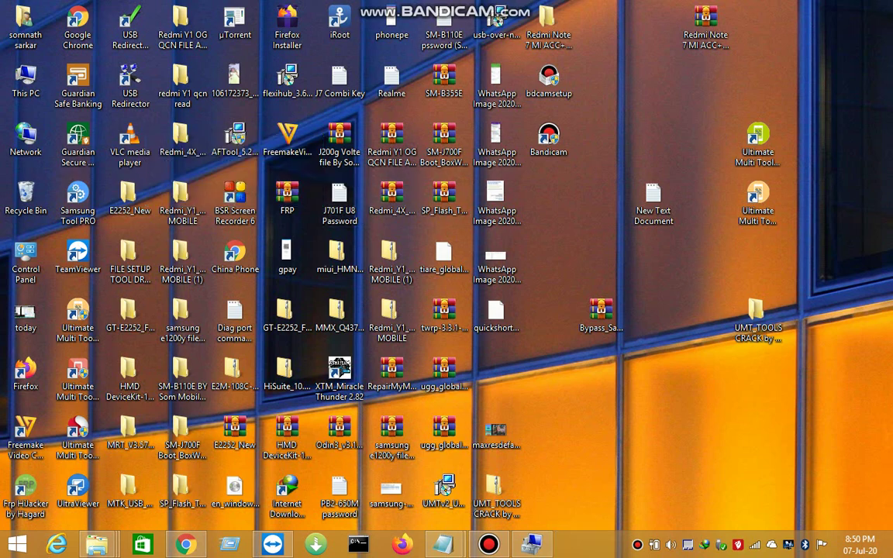
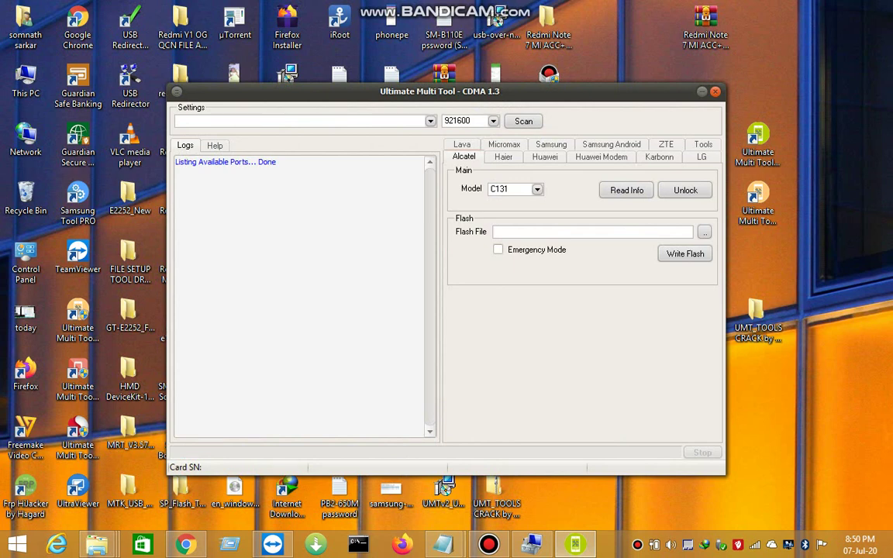
Examine the CDMA tool's Micromax, Huawei, Samsung Android, Karbonn, LG, Huawei Modem and Samsung functions, dismissing the Internet Download Manager warning.
click(504, 145)
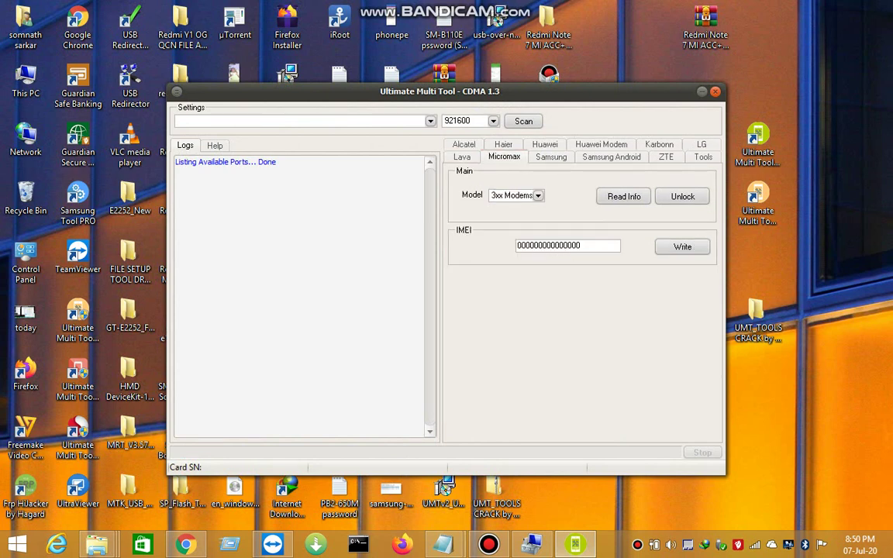
click(545, 145)
click(611, 145)
click(659, 145)
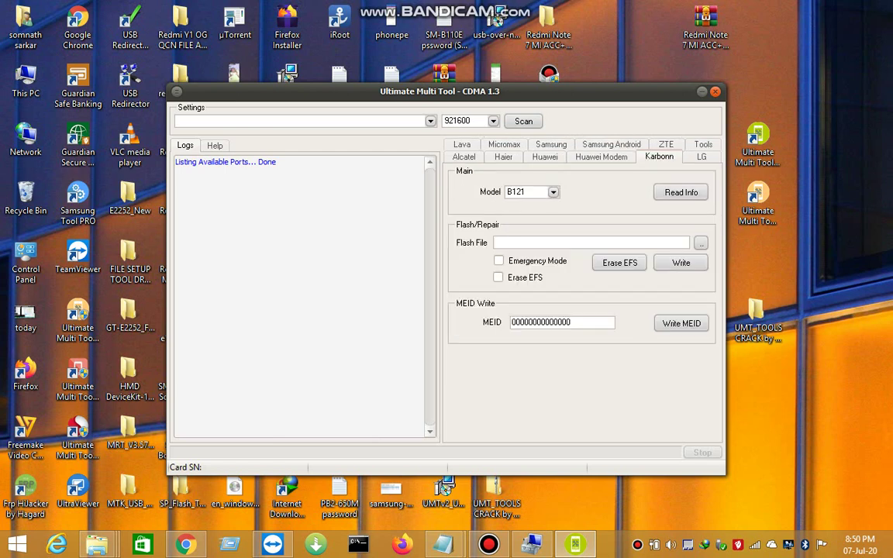
click(701, 157)
click(601, 157)
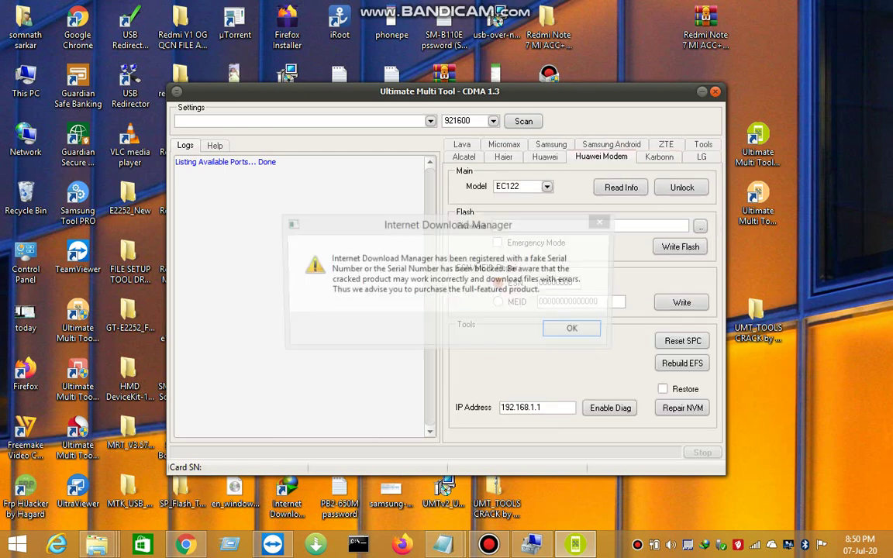
click(546, 157)
click(576, 330)
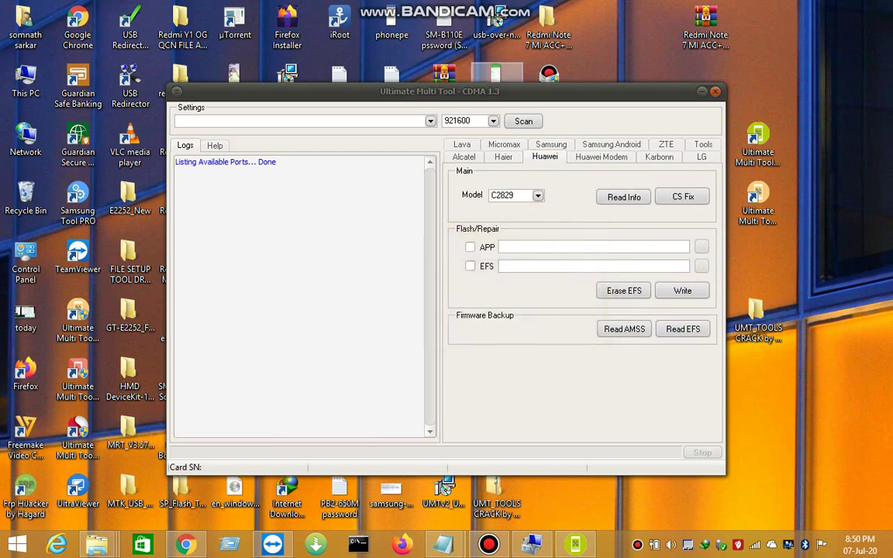
click(504, 145)
click(545, 144)
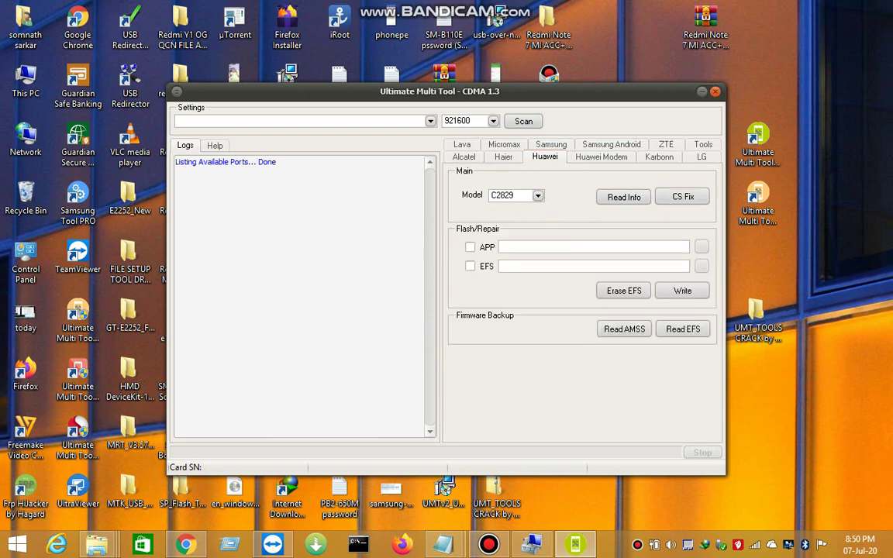
click(612, 145)
click(552, 157)
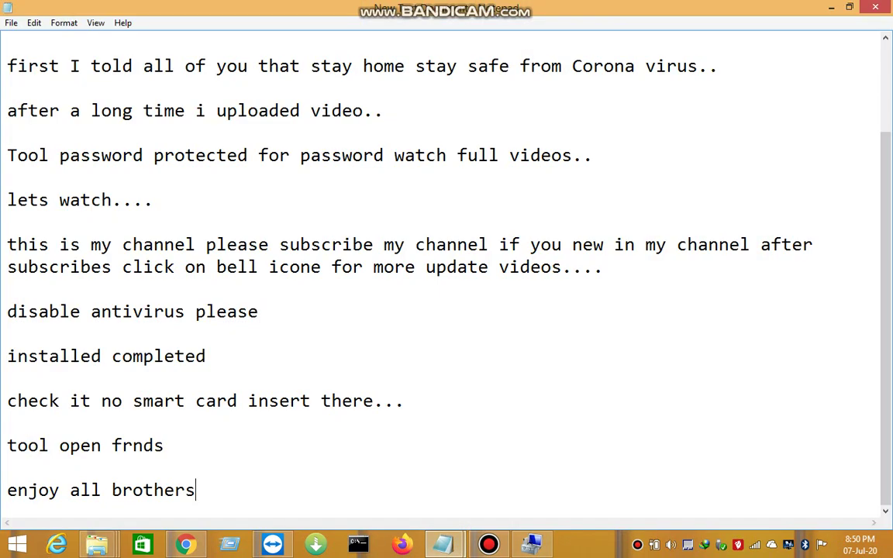
Add the closing line "thanks for watching" to the New Text Document note, then bring up the Bandicam recorder window.
key(Return)
key(Return)
text(thanks)
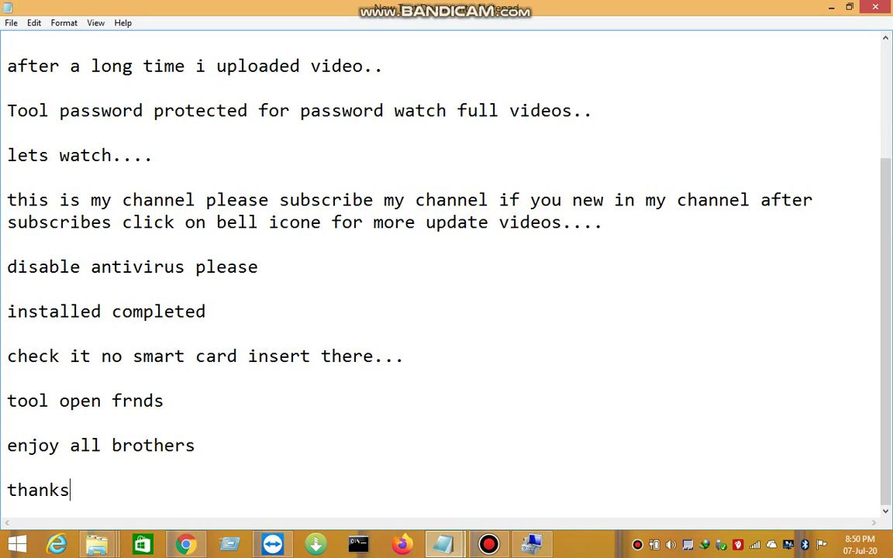
text( for watching)
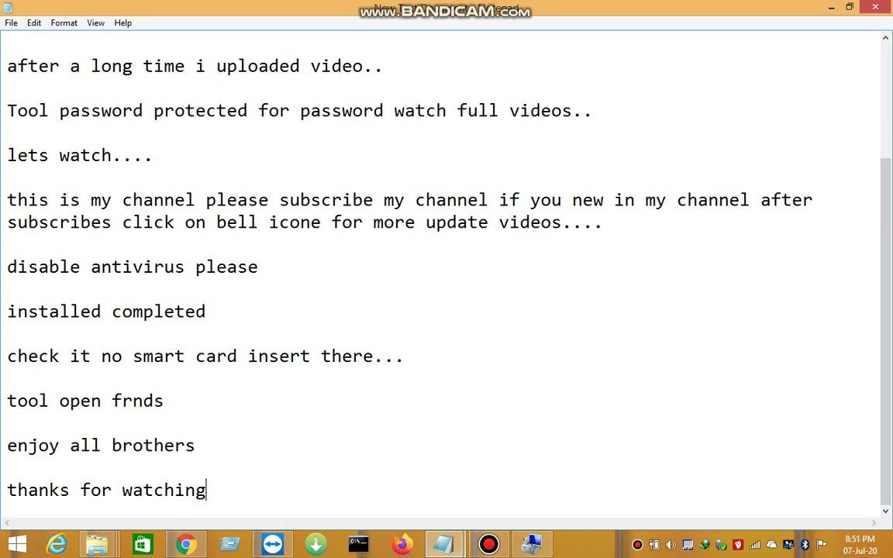
click(489, 544)
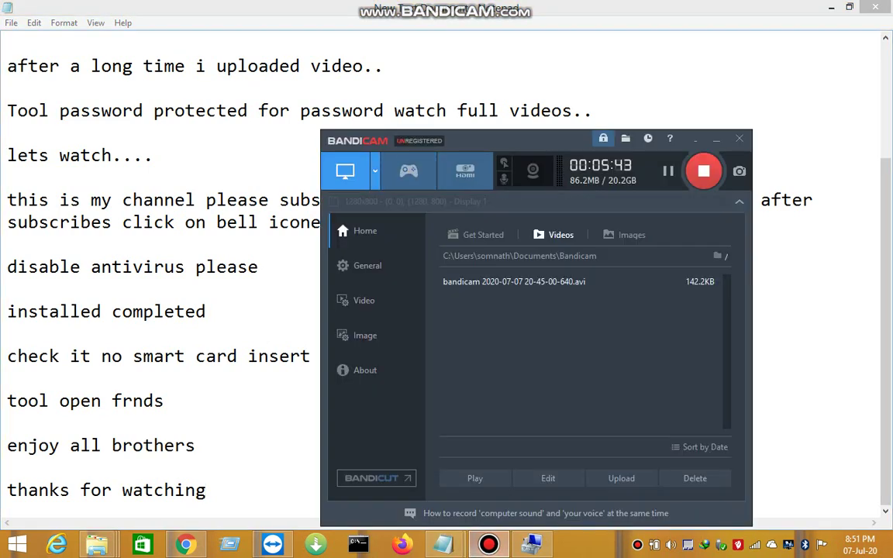